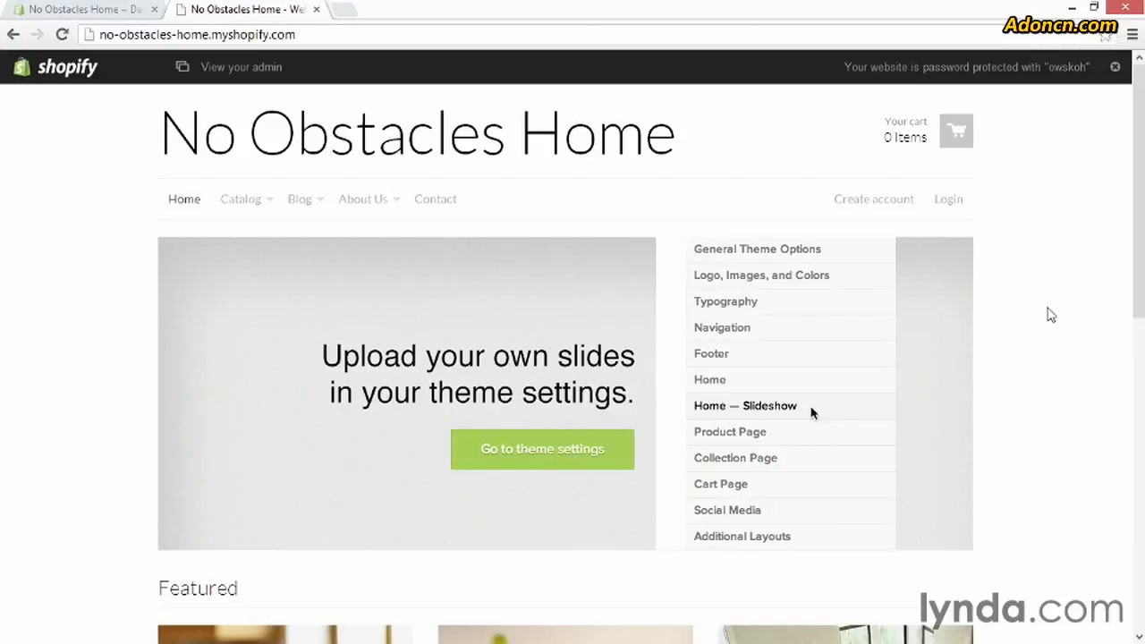
Examine the homepage slideshow placeholder and the bedrooms, dining, kitchens and living slide images in the graphics folder
{"action": "left_click_drag", "start_coordinate": [1134, 251], "coordinate": [1138, 273]}
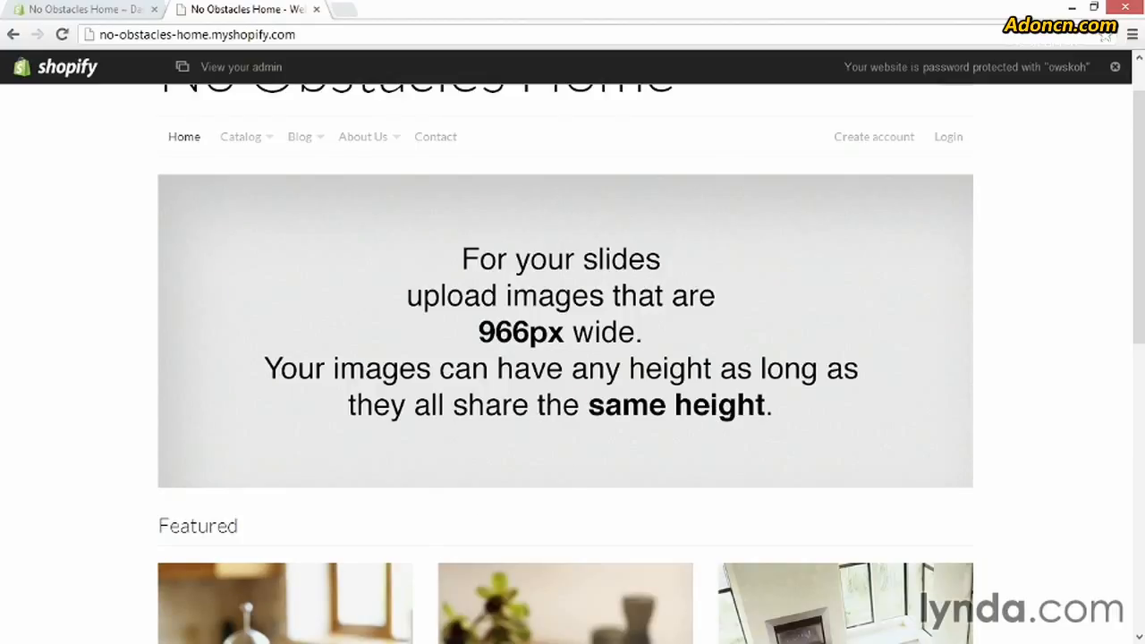
{"action": "key", "text": "alt+Tab"}
{"action": "left_click", "coordinate": [200, 146]}
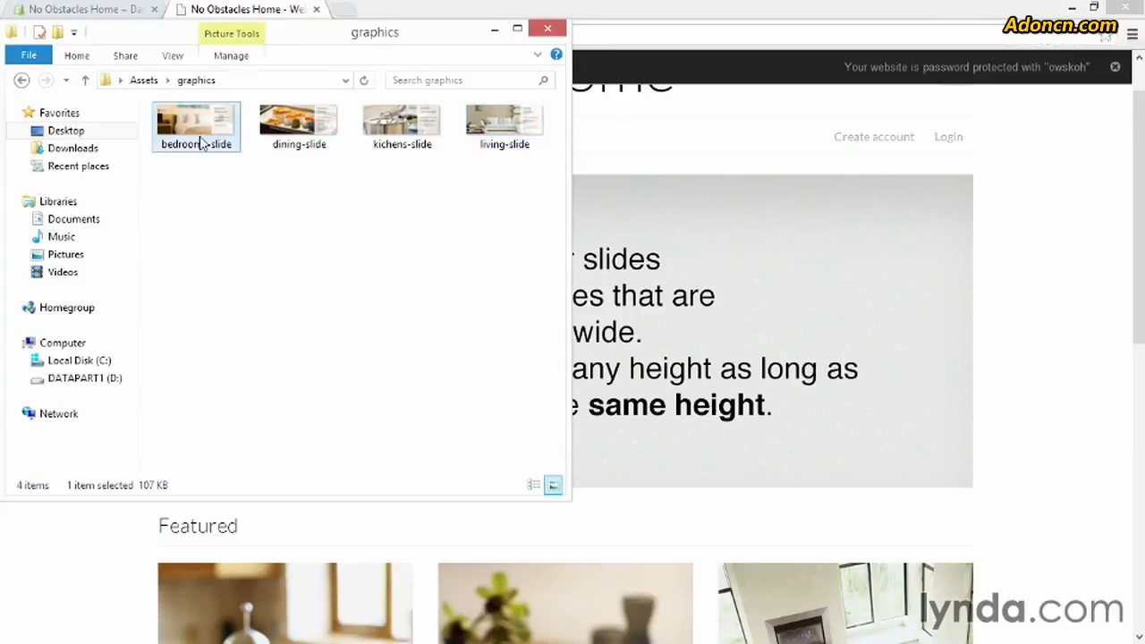
{"action": "left_click", "coordinate": [291, 143]}
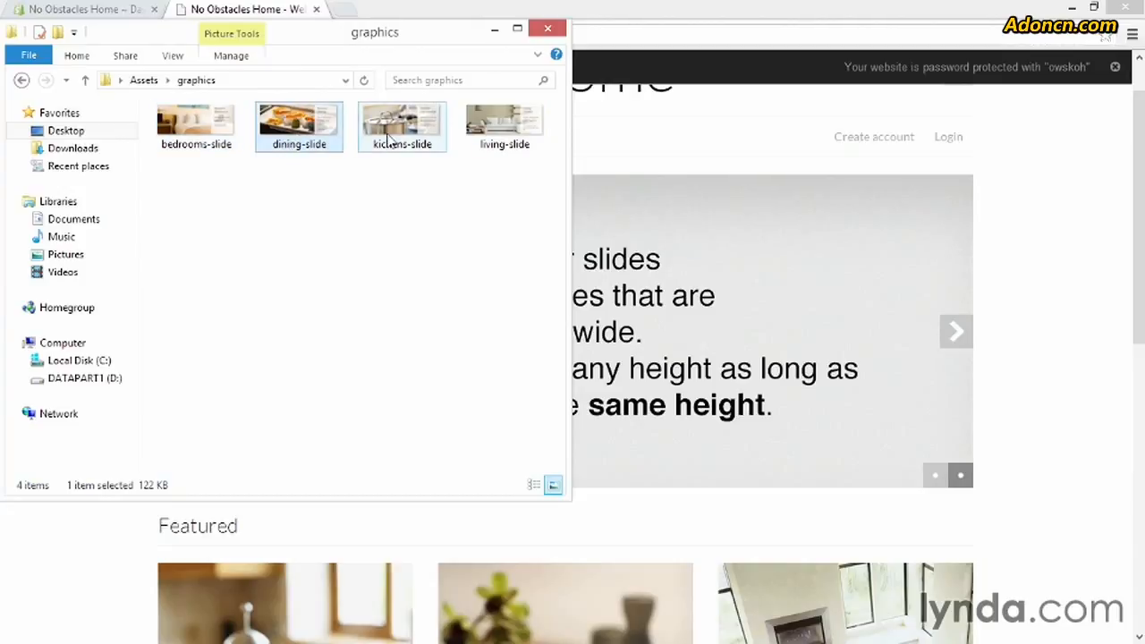
{"action": "left_click", "coordinate": [394, 136]}
{"action": "left_click", "coordinate": [490, 130]}
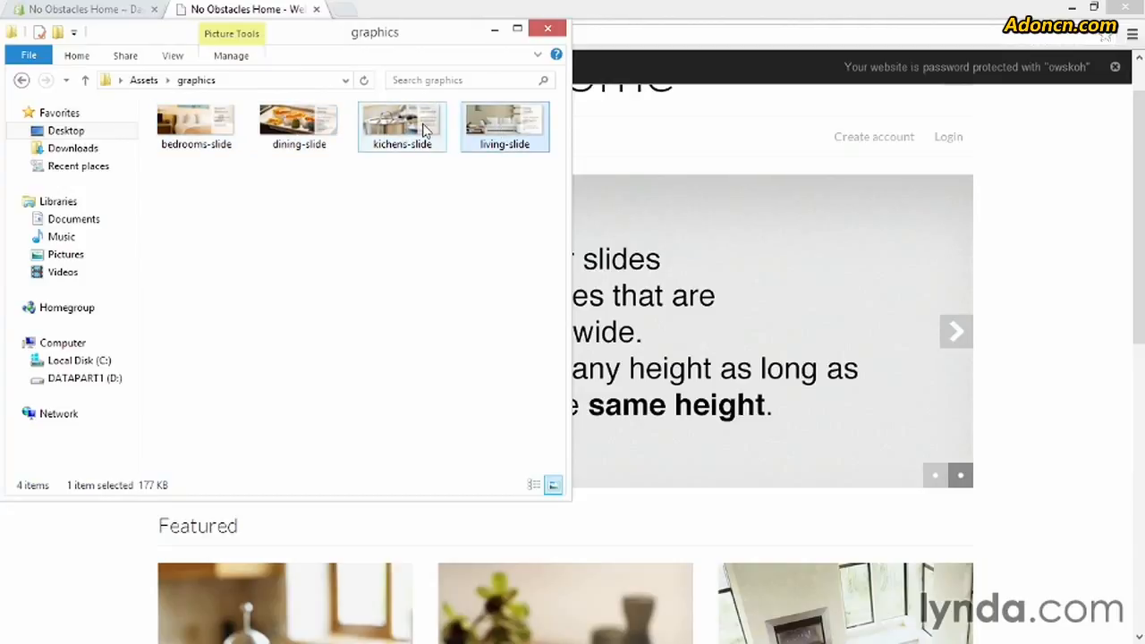
{"action": "left_click", "coordinate": [208, 132]}
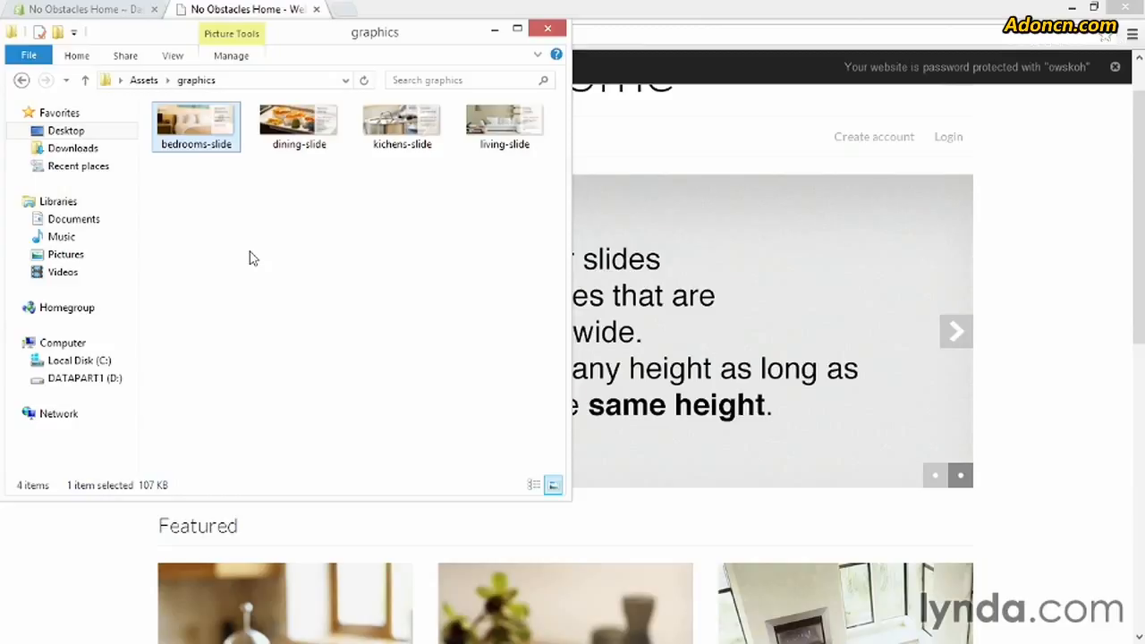
{"action": "left_click", "coordinate": [1035, 404]}
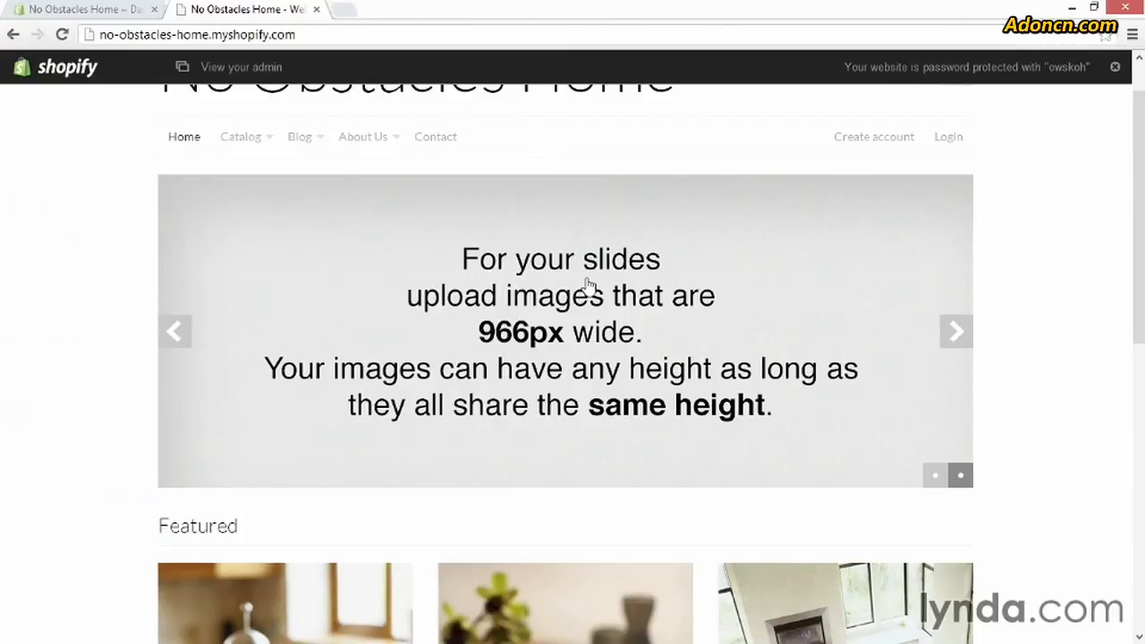
Open the Home — Slideshow section in the theme settings of the published React theme in the Shopify admin
{"action": "left_click", "coordinate": [112, 11]}
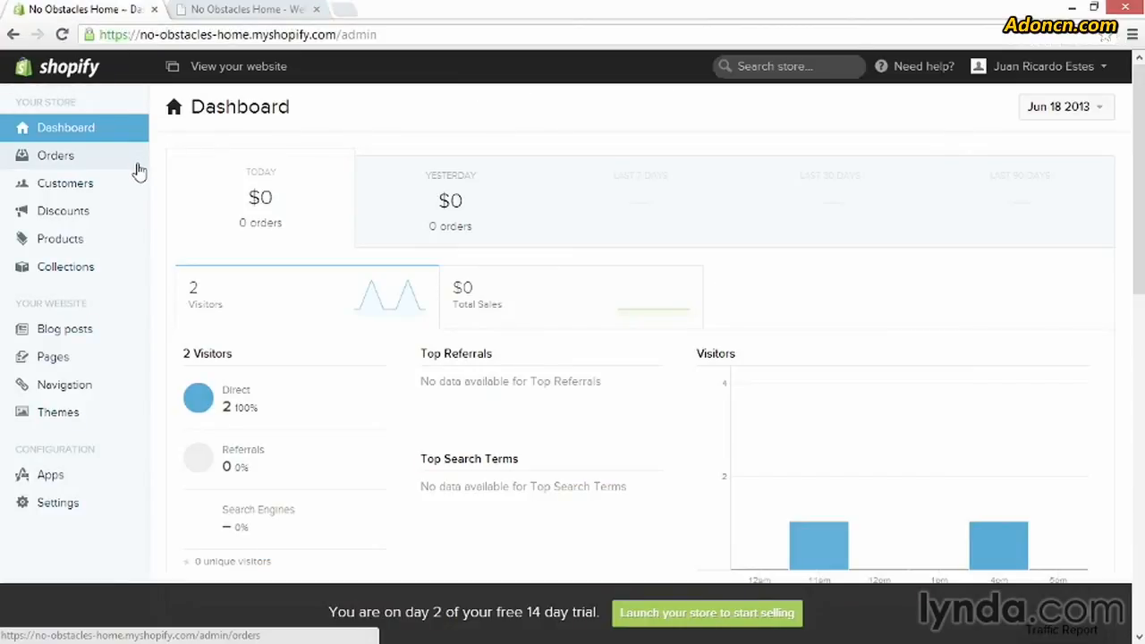
{"action": "left_click", "coordinate": [75, 414]}
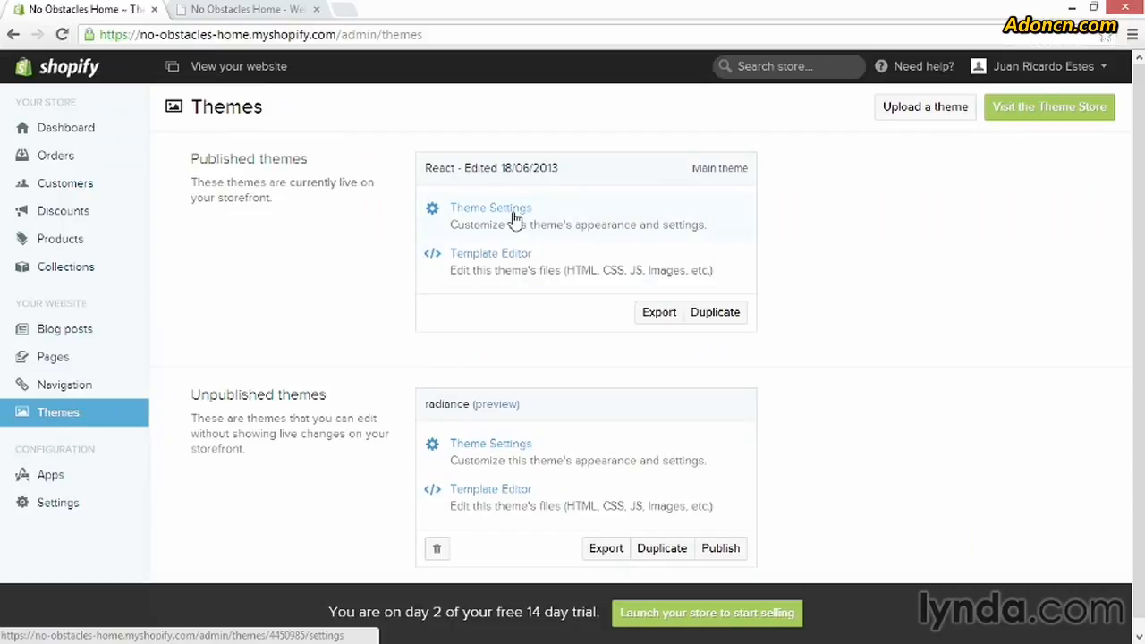
{"action": "left_click", "coordinate": [515, 217]}
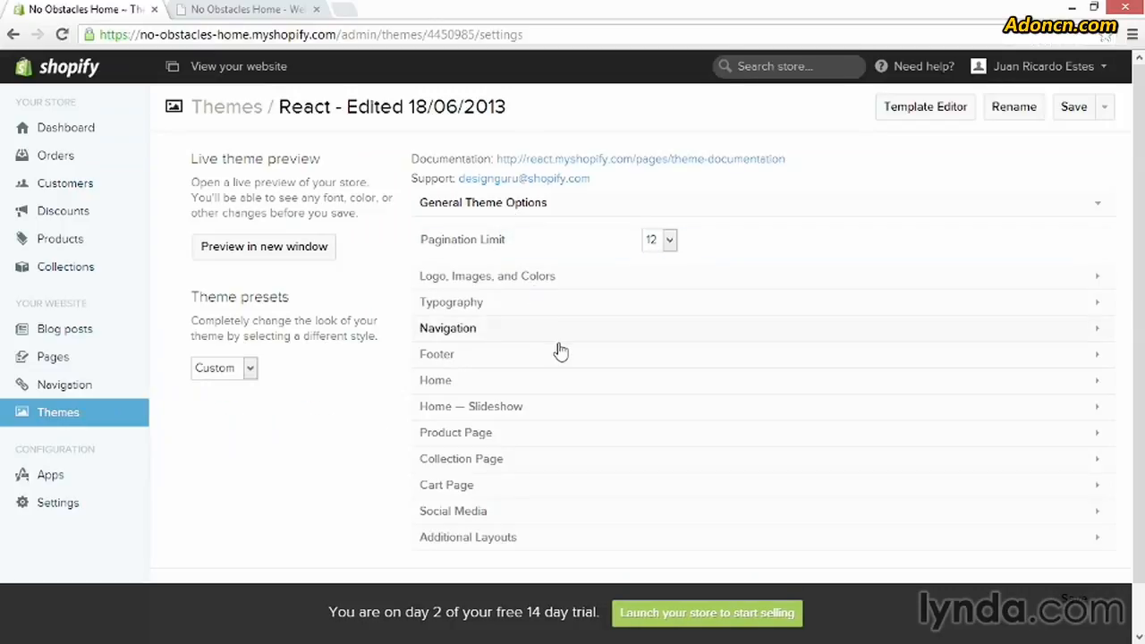
{"action": "left_click", "coordinate": [506, 409]}
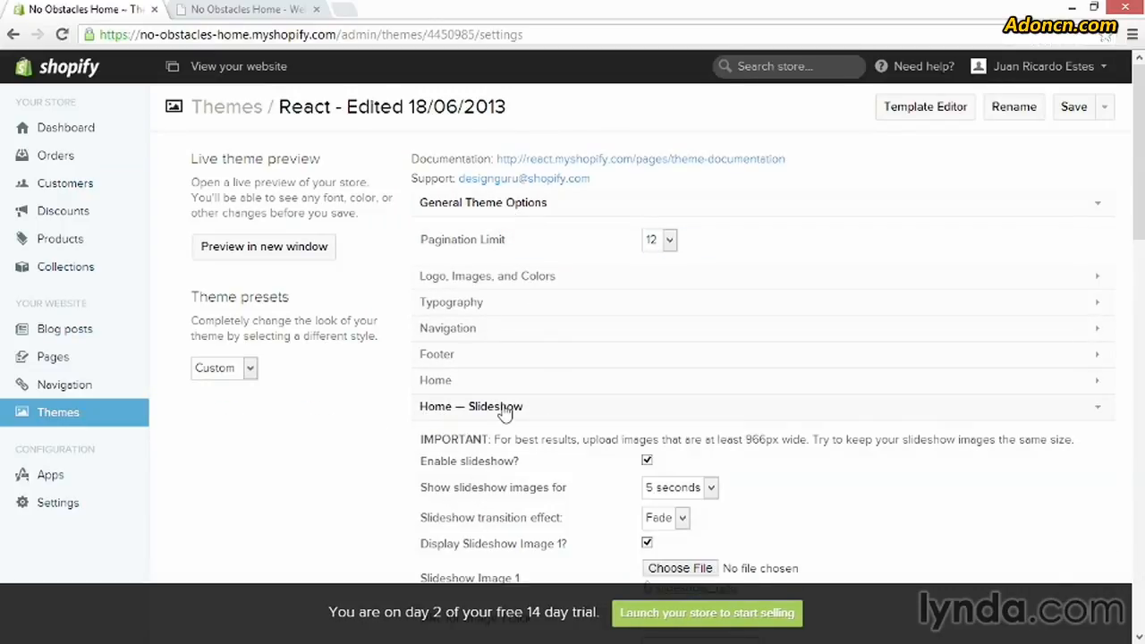
Examine the available options for the slideshow transition effect
{"action": "scroll", "coordinate": [573, 421], "scroll_direction": "down", "scroll_amount": 3}
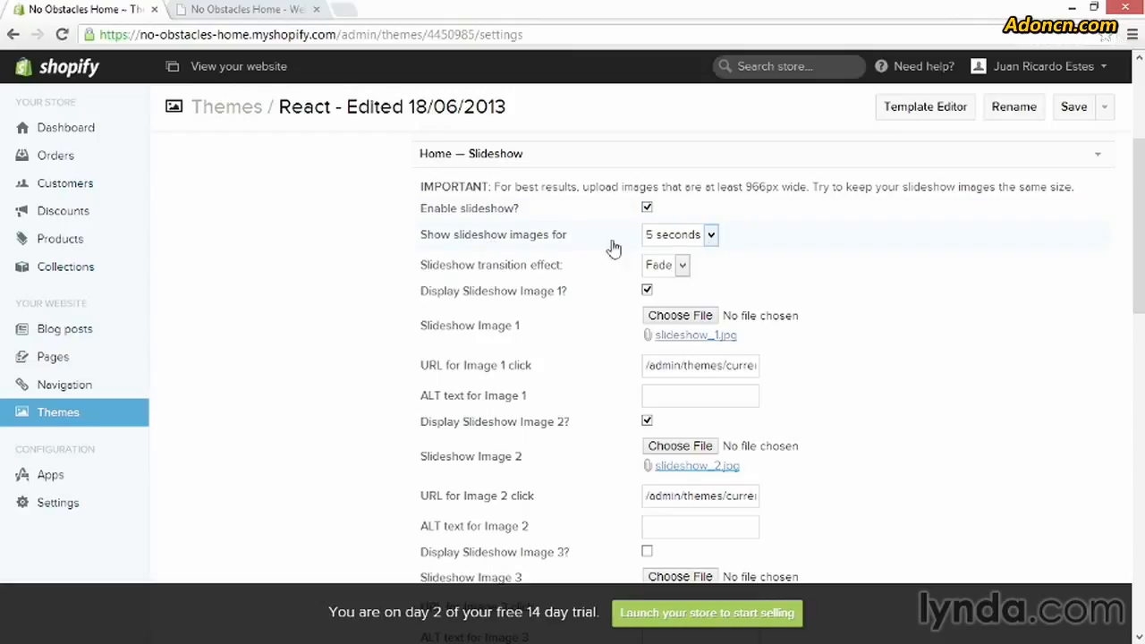
{"action": "left_click", "coordinate": [685, 267]}
{"action": "left_click", "coordinate": [685, 266]}
{"action": "left_click", "coordinate": [685, 267]}
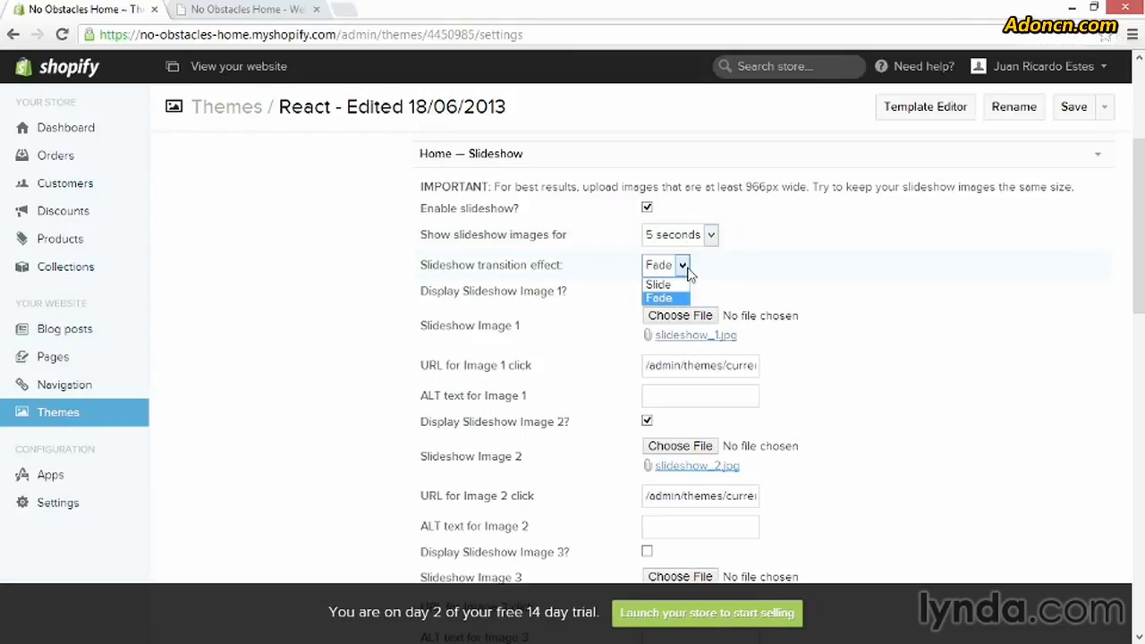
{"action": "left_click", "coordinate": [685, 267]}
Choose the bedrooms-slide file from the graphics folder for Slideshow Image 1
{"action": "left_click", "coordinate": [666, 318]}
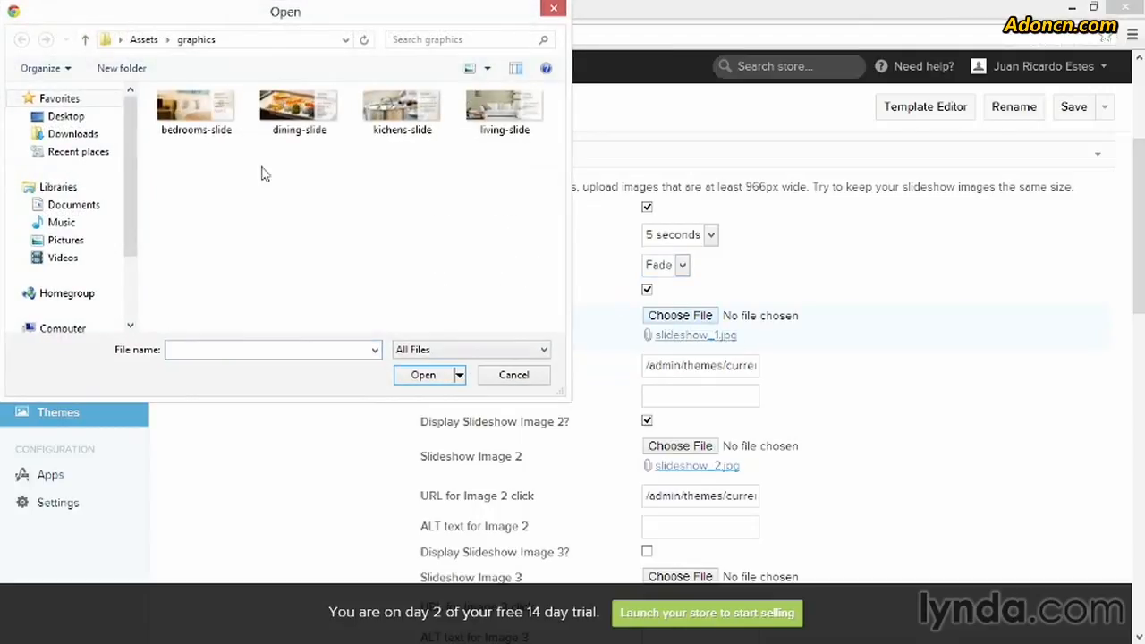
{"action": "left_click", "coordinate": [197, 113]}
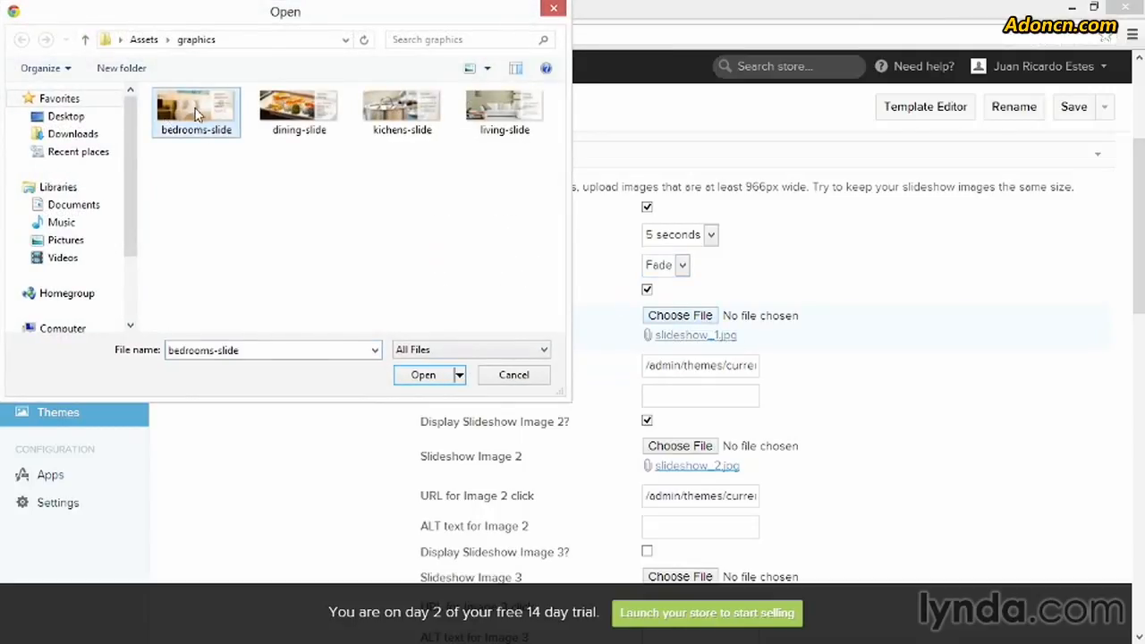
{"action": "left_click", "coordinate": [424, 374]}
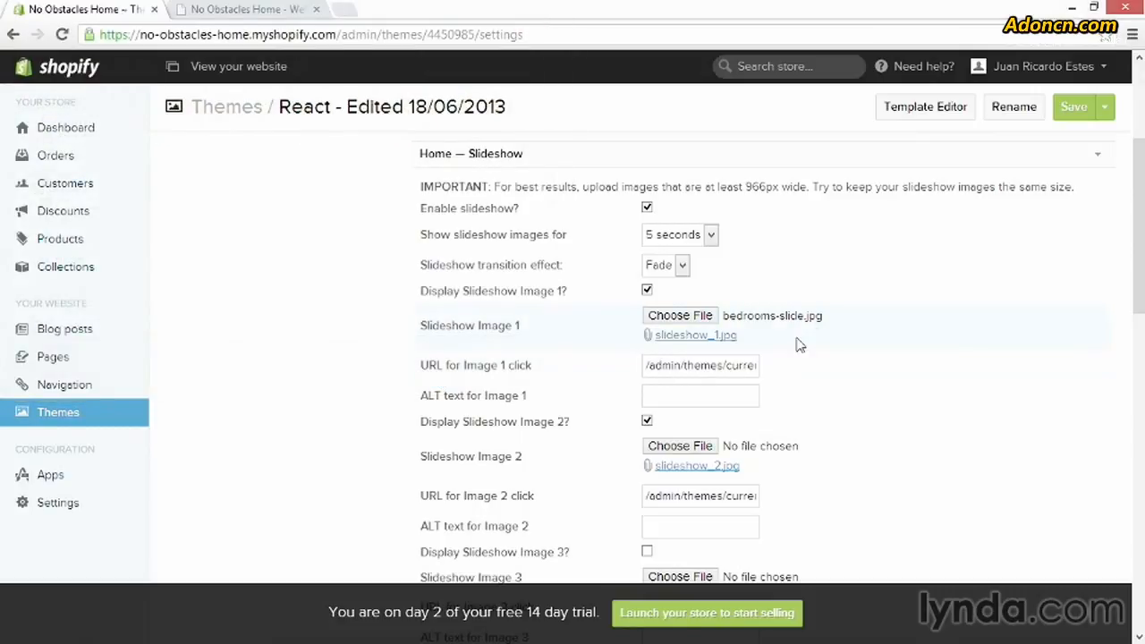
View the Kitchen collection page on the storefront and examine the domain and path in its URL
{"action": "left_click", "coordinate": [683, 368]}
{"action": "left_click", "coordinate": [287, 66]}
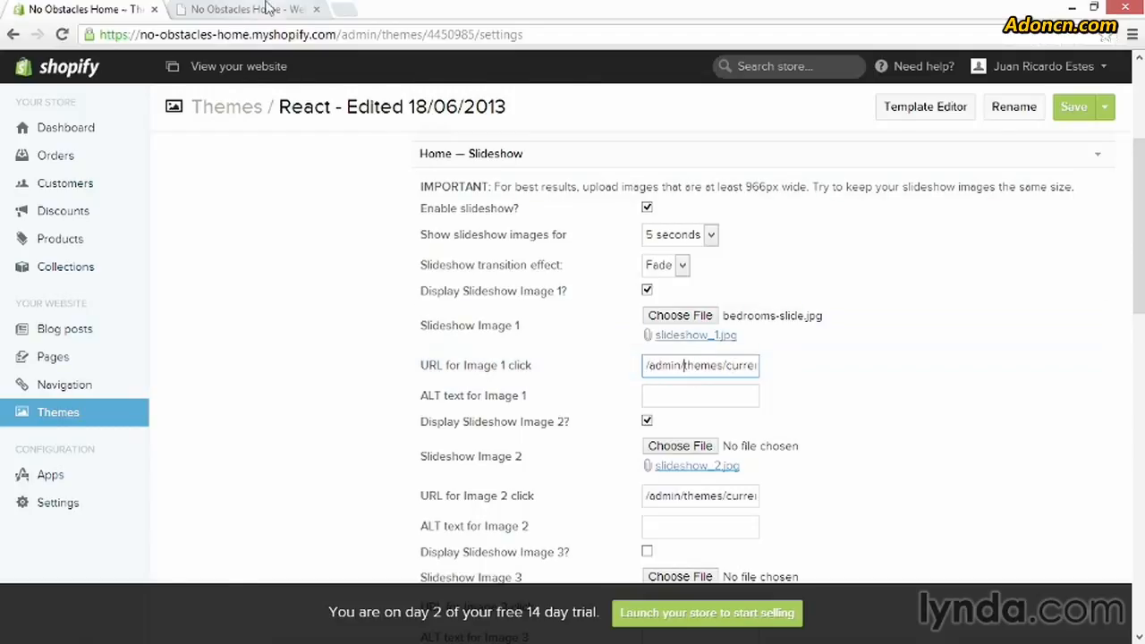
{"action": "mouse_move", "coordinate": [244, 159]}
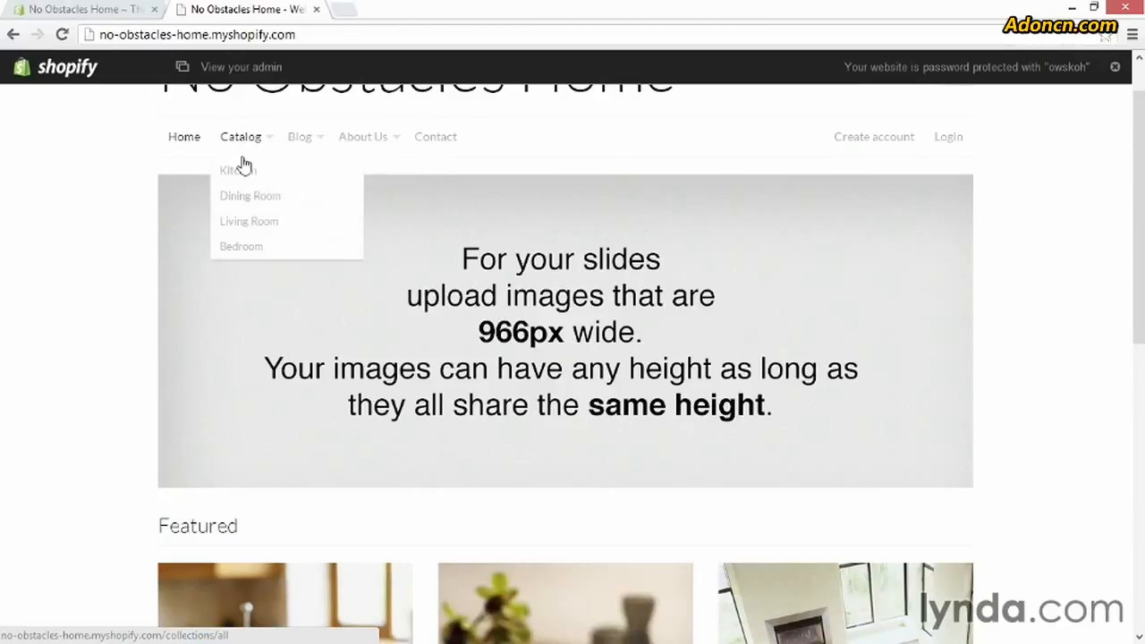
{"action": "left_click", "coordinate": [238, 172]}
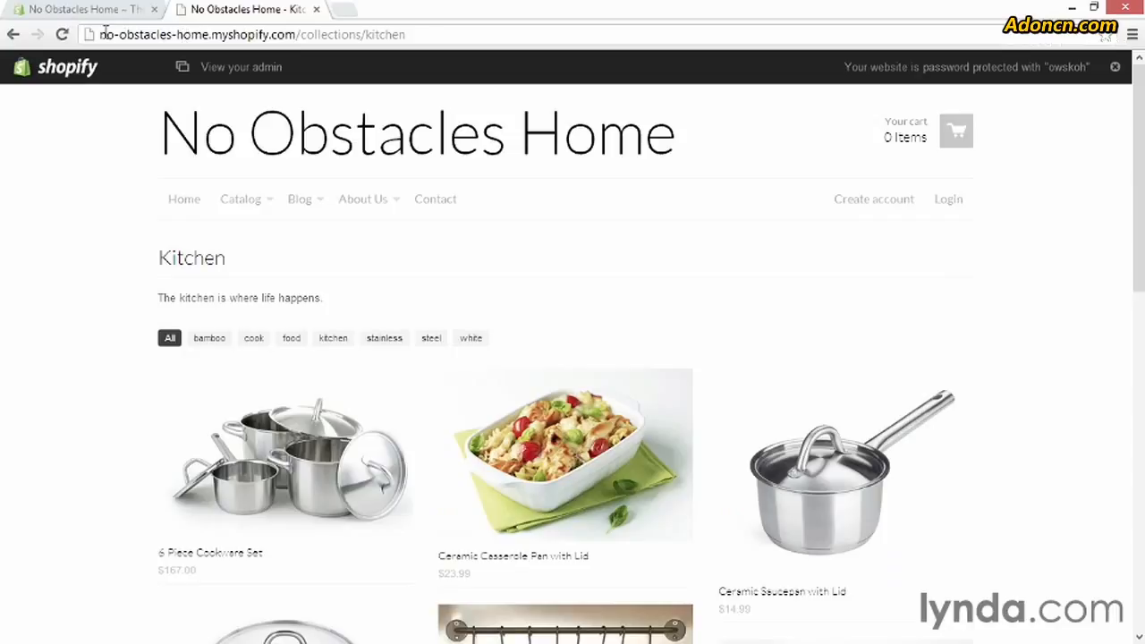
{"action": "left_click_drag", "start_coordinate": [101, 37], "coordinate": [301, 32]}
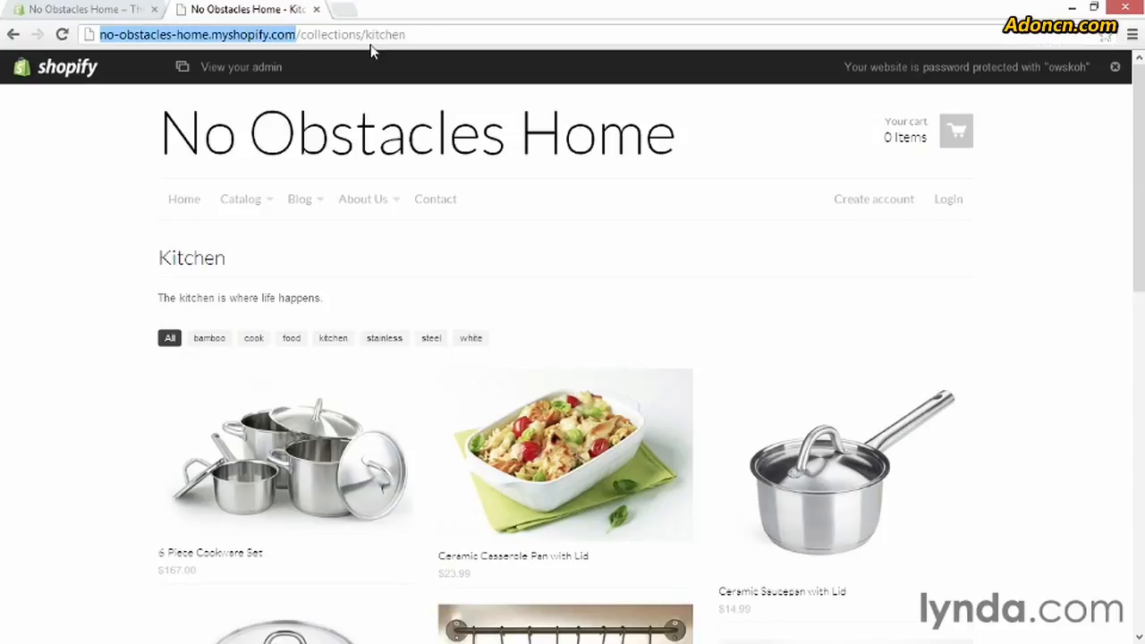
Replace the URL for Image 1 click with /collections/bedrooms/ in the theme's slideshow settings
{"action": "left_click", "coordinate": [126, 11]}
{"action": "left_click_drag", "start_coordinate": [647, 365], "coordinate": [908, 381]}
{"action": "key", "text": "BackSpace"}
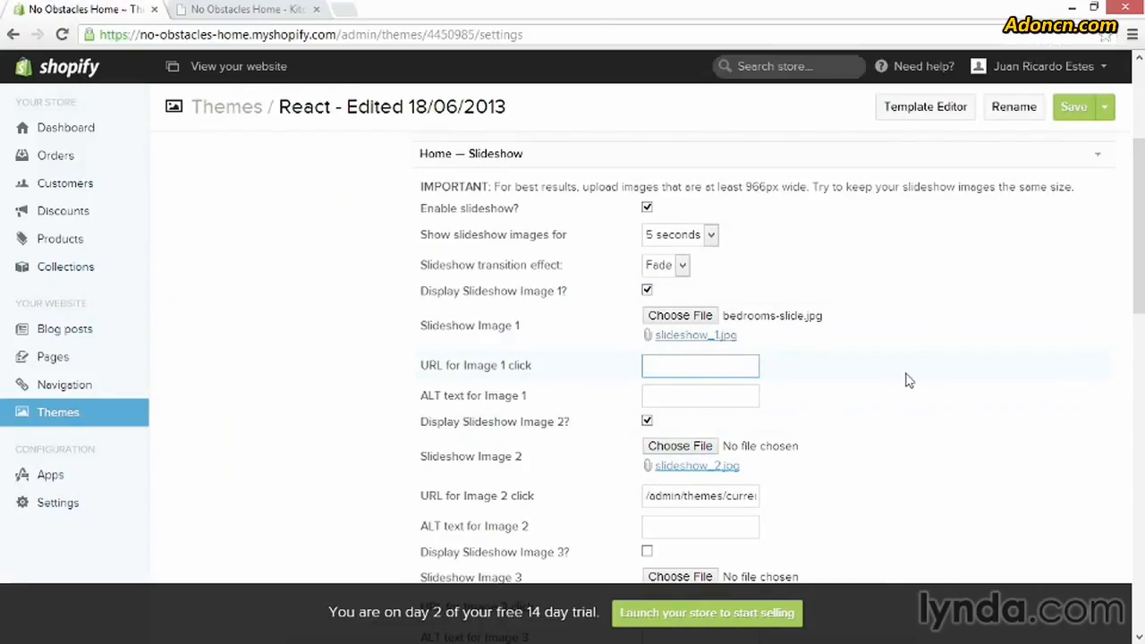
{"action": "type", "text": "/collections/bedrooms"}
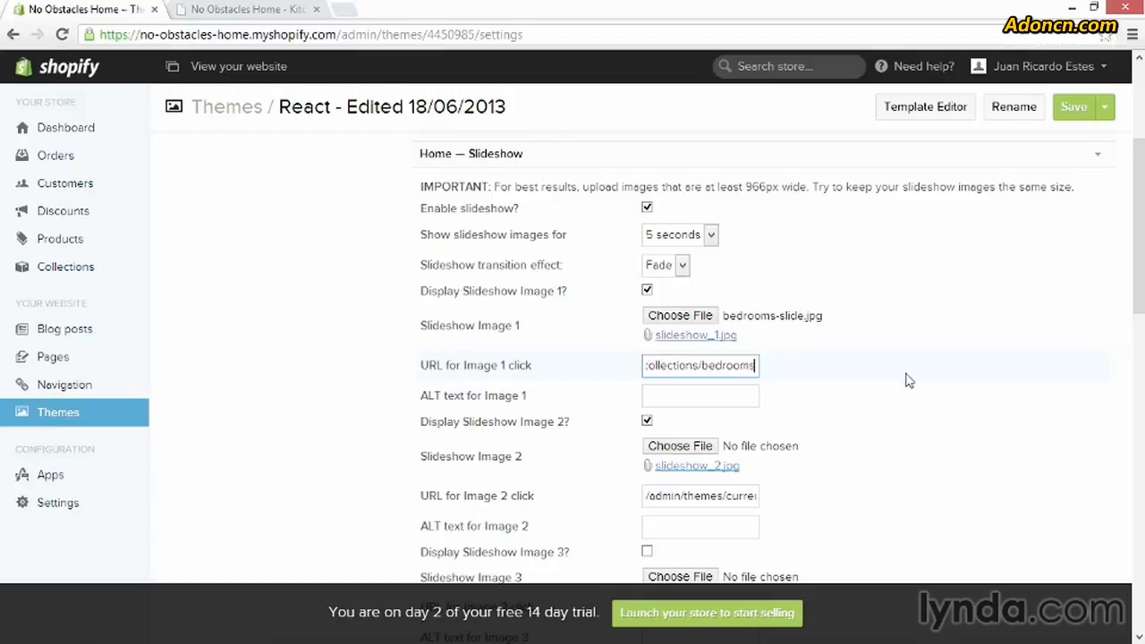
{"action": "type", "text": "/"}
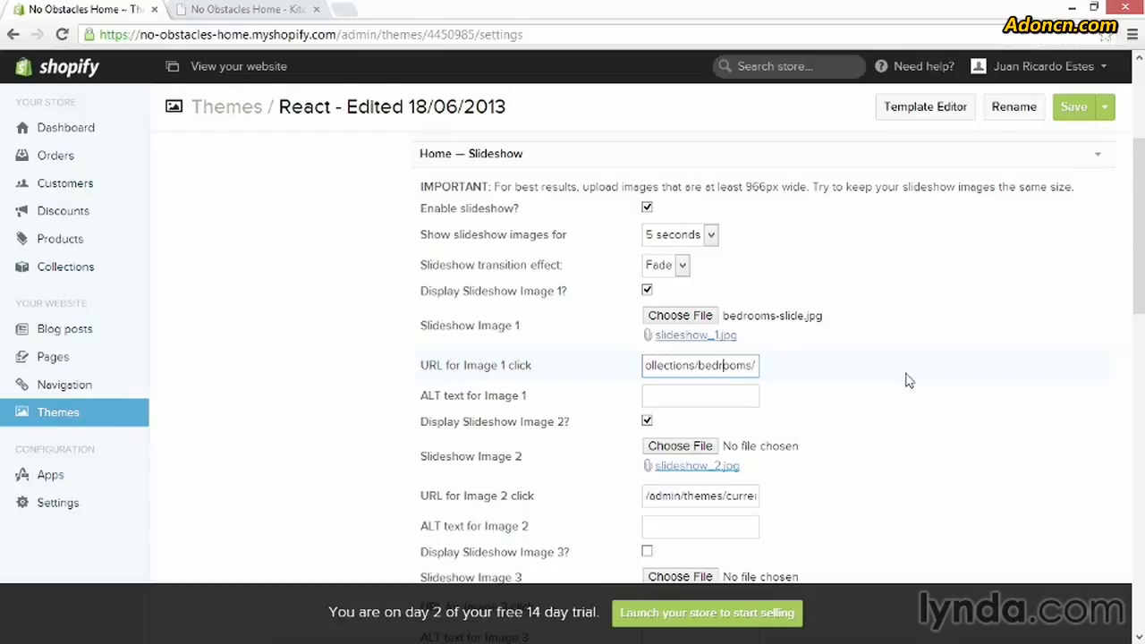
{"action": "key", "text": "Home"}
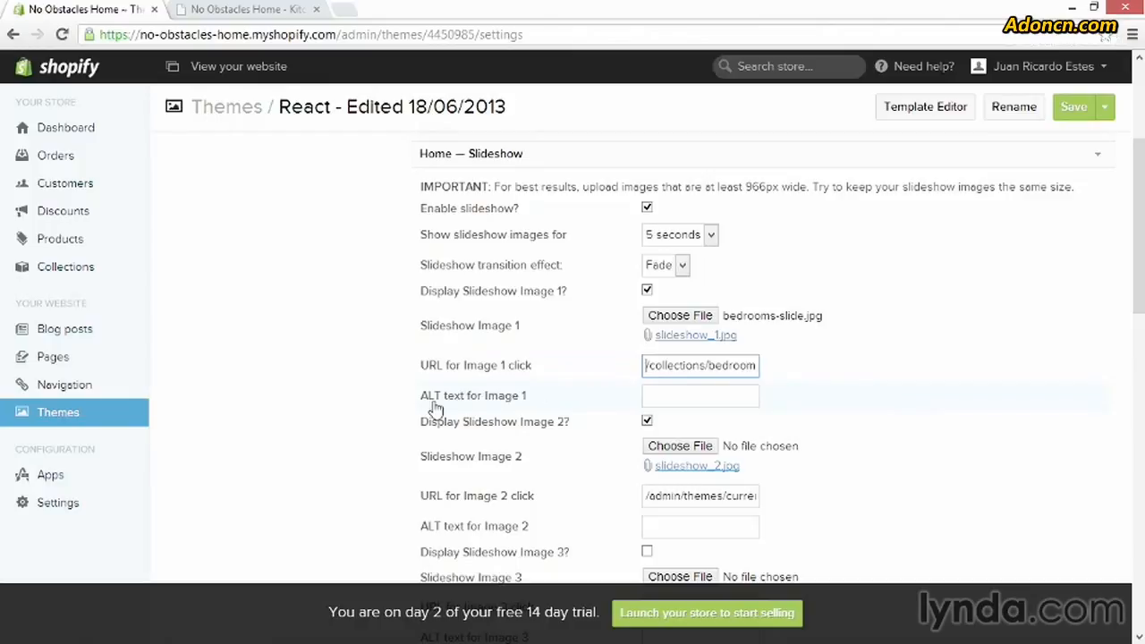
Set the ALT text for Image 1 to "The No Obstacles Home Bedroom Collection"
{"action": "left_click", "coordinate": [693, 399]}
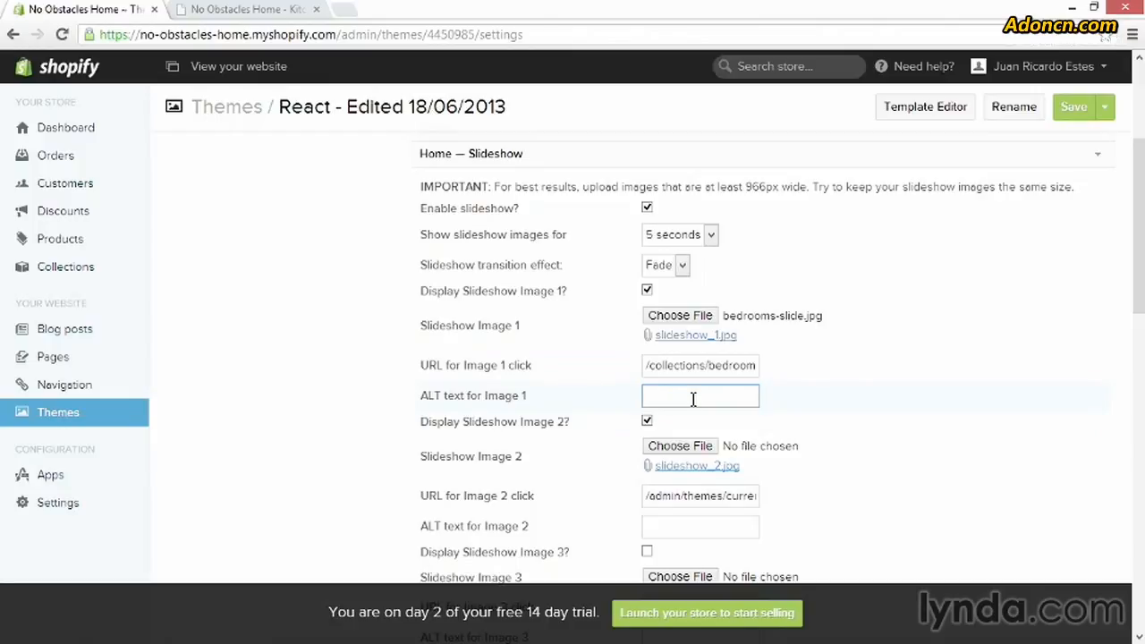
{"action": "type", "text": "The "}
{"action": "type", "text": "No Obst"}
{"action": "type", "text": "acles Home "}
{"action": "type", "text": "Bedroom Co"}
{"action": "type", "text": "llection"}
Choose the dining-slide file from the graphics folder for Slideshow Image 2
{"action": "scroll", "coordinate": [796, 428], "scroll_direction": "down", "scroll_amount": 2}
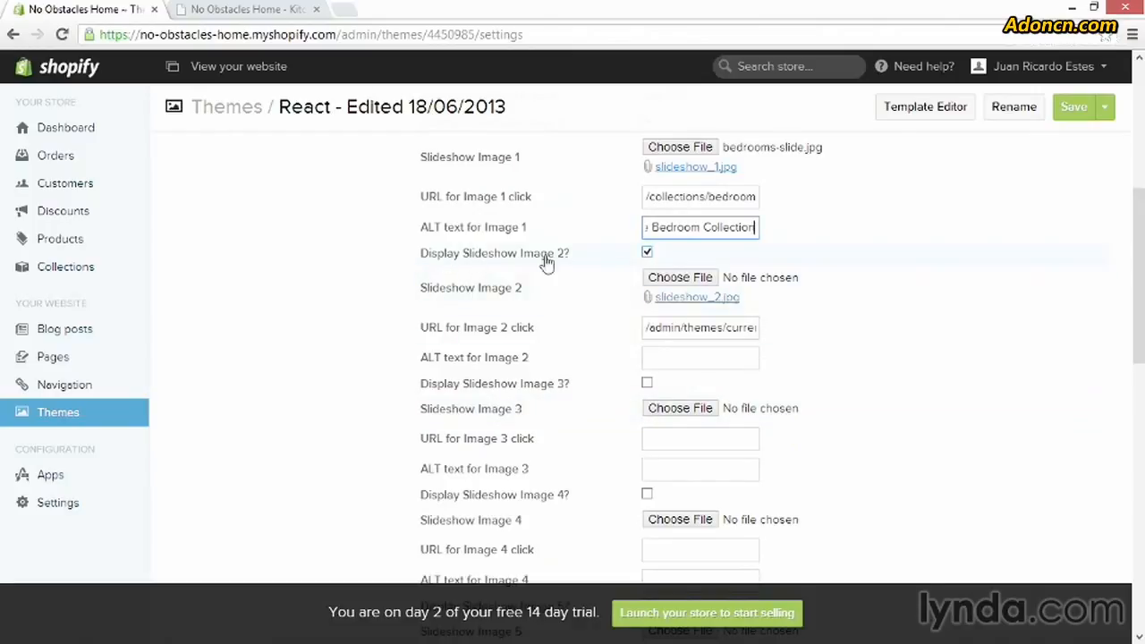
{"action": "left_click", "coordinate": [666, 281]}
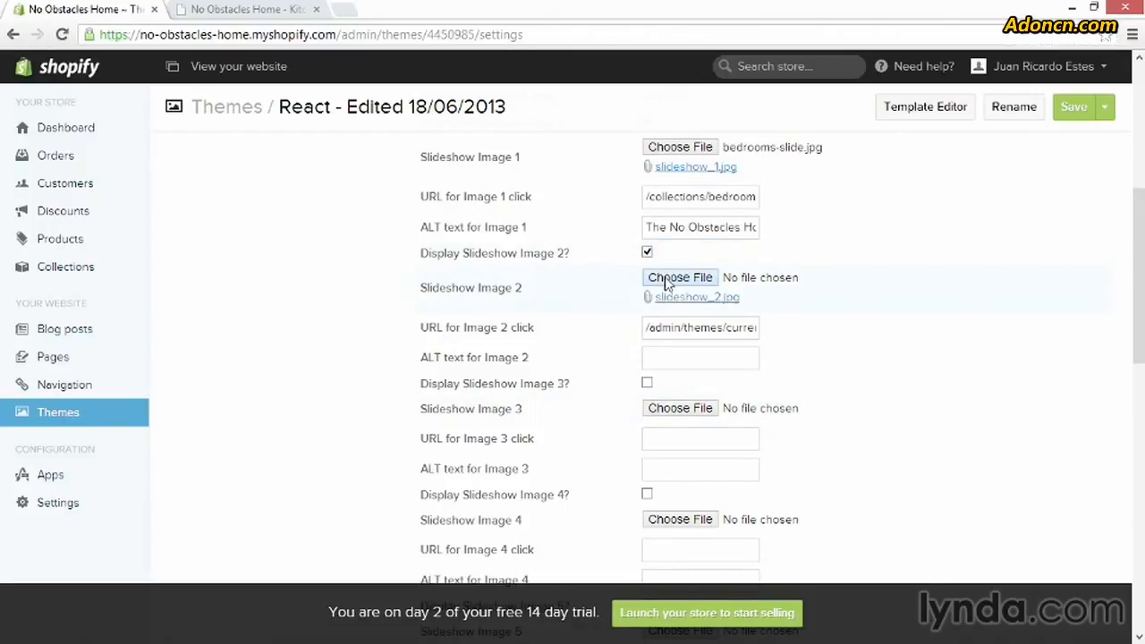
{"action": "left_click", "coordinate": [299, 111]}
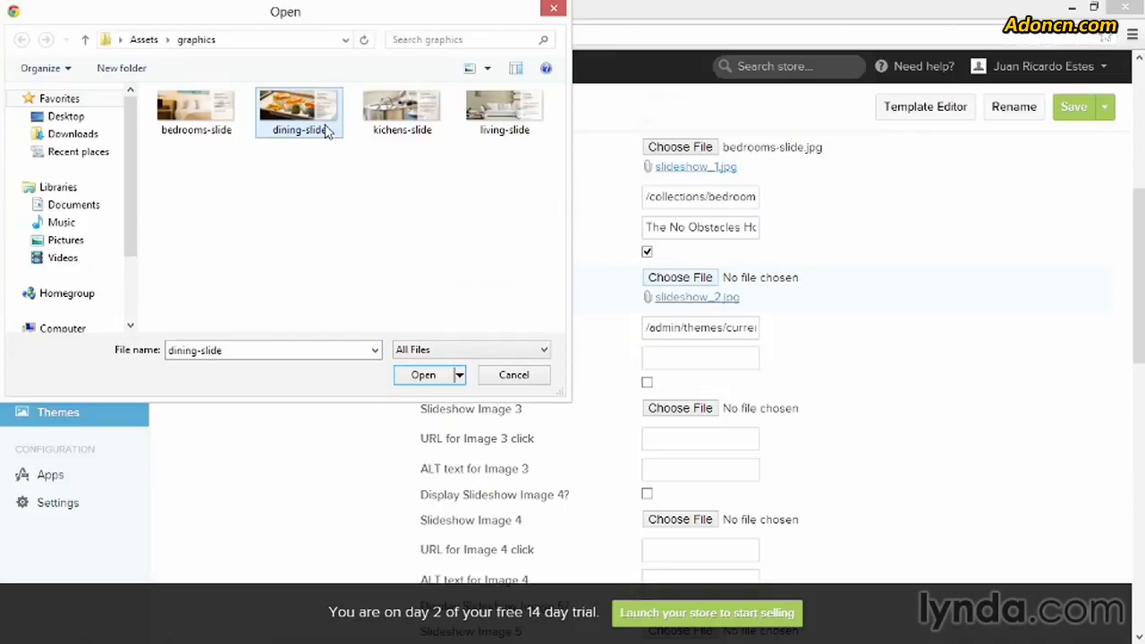
{"action": "left_click", "coordinate": [423, 375]}
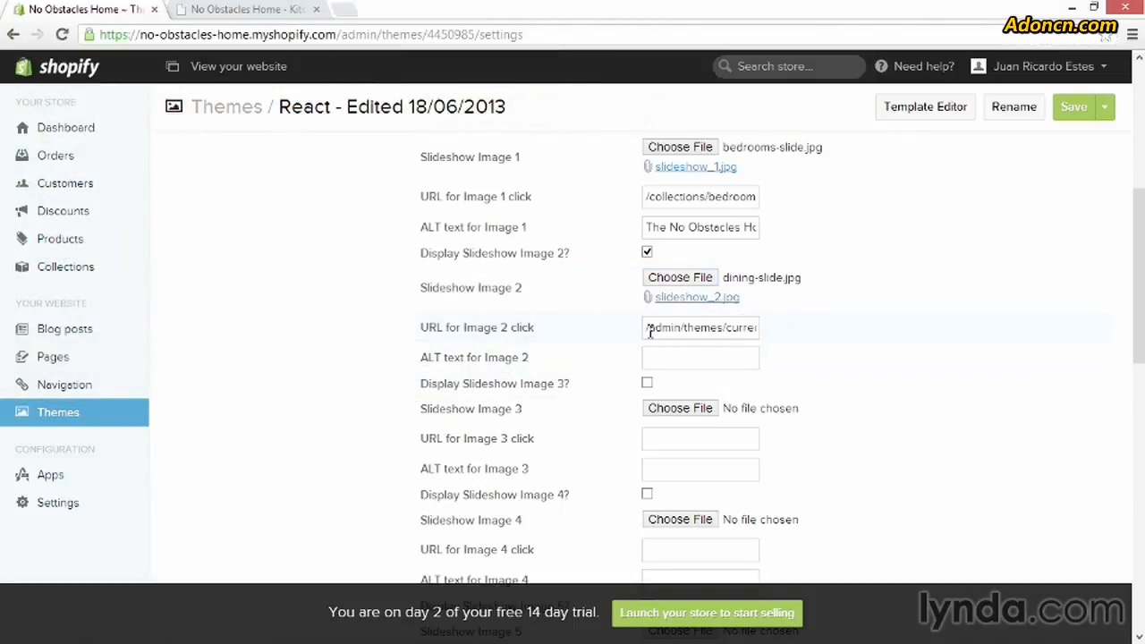
Replace the URL for Image 2 click with /collections/dining-room
{"action": "left_click_drag", "start_coordinate": [650, 331], "coordinate": [912, 330]}
{"action": "type", "text": "/co"}
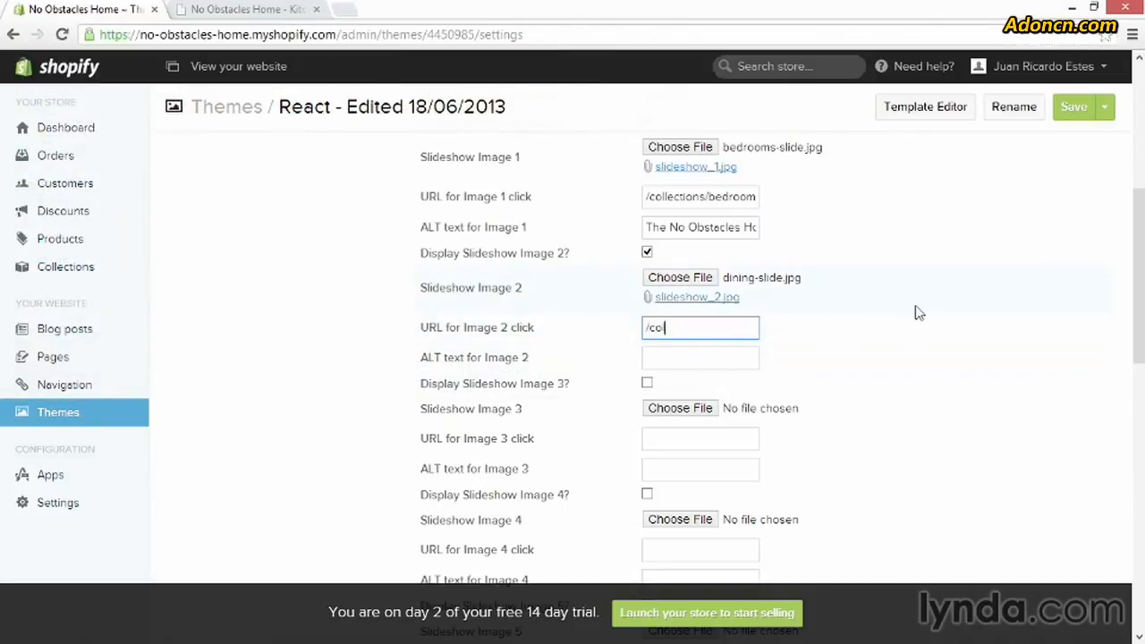
{"action": "type", "text": "llections/dining-room"}
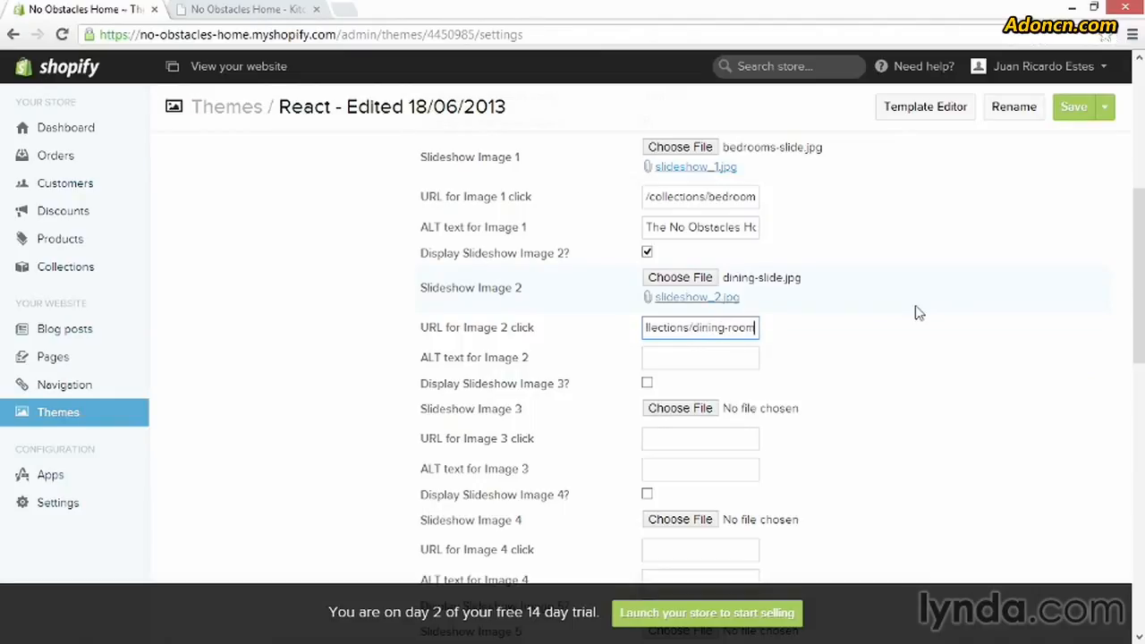
Set the ALT text for Image 2 to "The No Obstacles Home Dining Room Collection"
{"action": "left_click", "coordinate": [689, 357]}
{"action": "type", "text": "Th"}
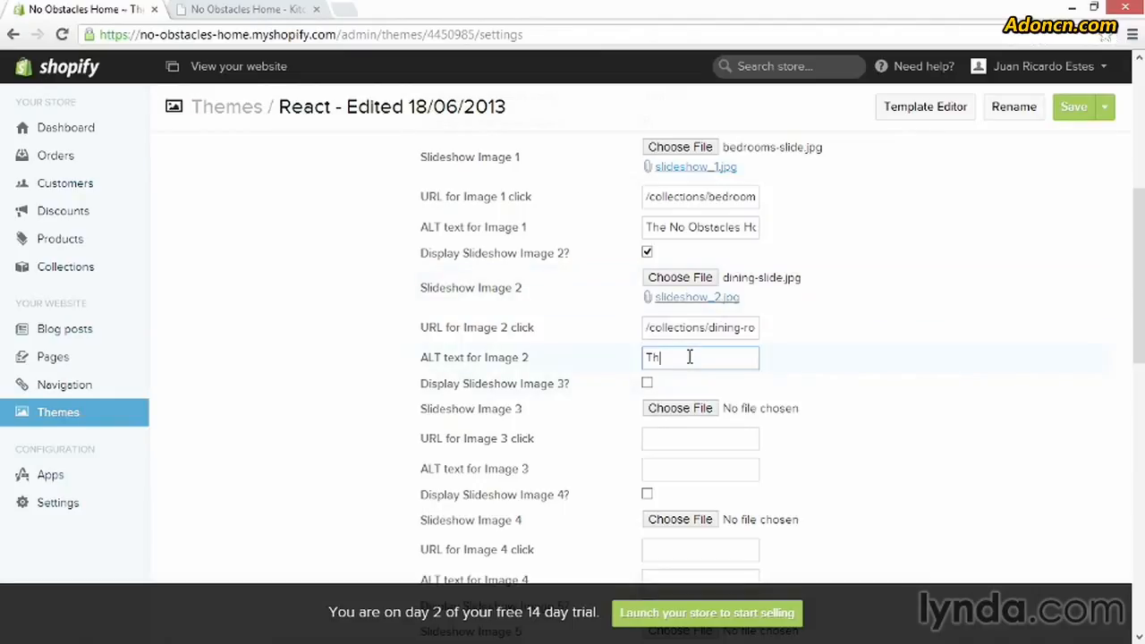
{"action": "type", "text": "e No Obstacles"}
{"action": "type", "text": " Home Dining"}
{"action": "type", "text": " Room Collection"}
Enable the display of Slideshow Image 3 and choose the kichens-slide file for it
{"action": "left_click", "coordinate": [648, 385]}
{"action": "left_click", "coordinate": [673, 408]}
{"action": "left_click", "coordinate": [402, 111]}
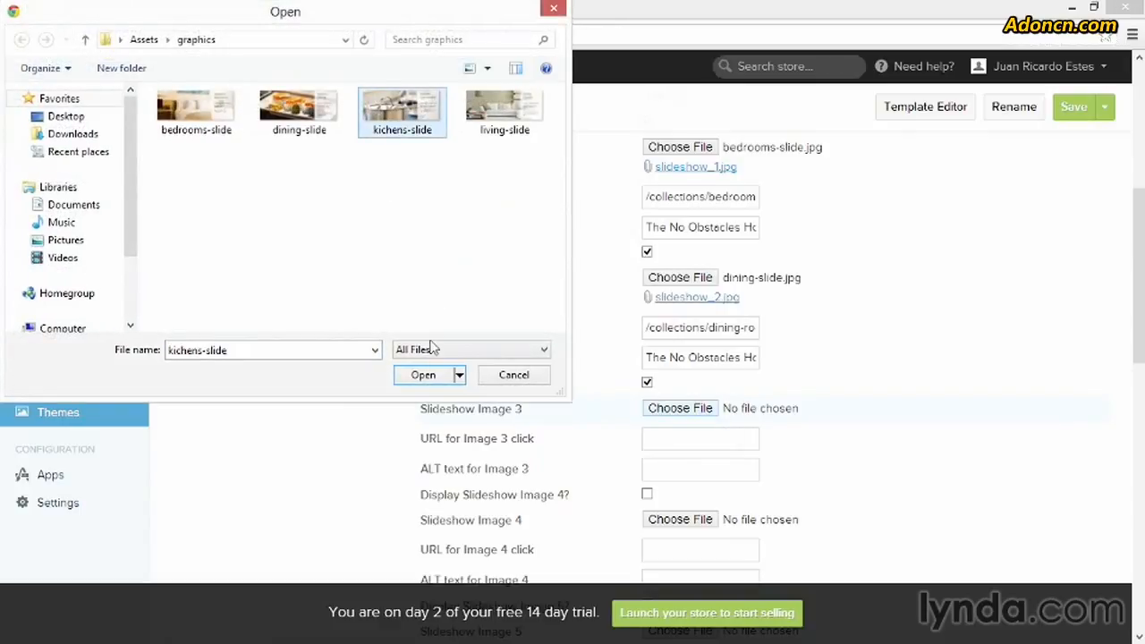
{"action": "left_click", "coordinate": [427, 374]}
Set the URL for Image 3 click to /collections/kitchen/
{"action": "left_click", "coordinate": [700, 443]}
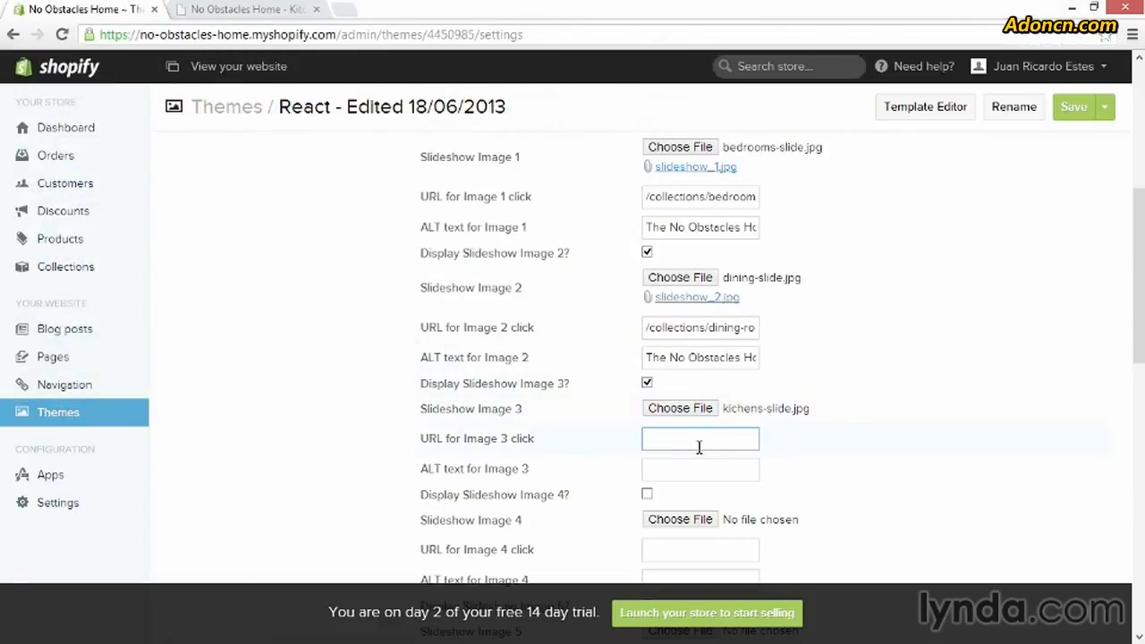
{"action": "type", "text": "/collections/kitchen/"}
Set the ALT text for Image 3 to "The No Obstacles Home Kitchen Collection"
{"action": "left_click", "coordinate": [665, 474]}
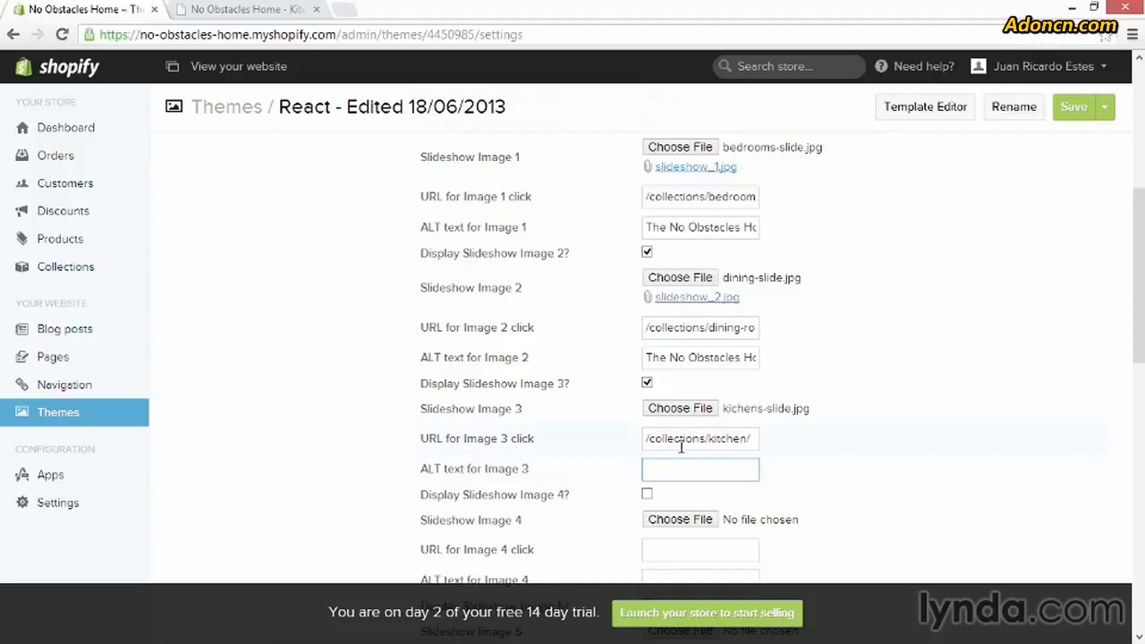
{"action": "type", "text": "The No Obsta"}
{"action": "type", "text": "cle"}
{"action": "type", "text": "s Home "}
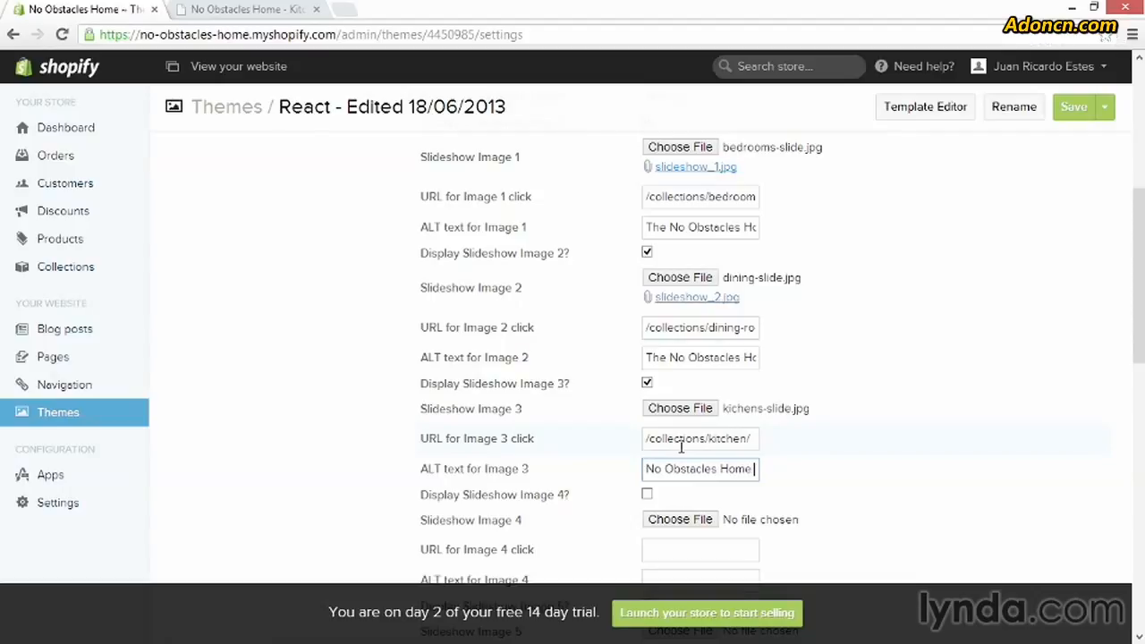
{"action": "type", "text": "Kitchen "}
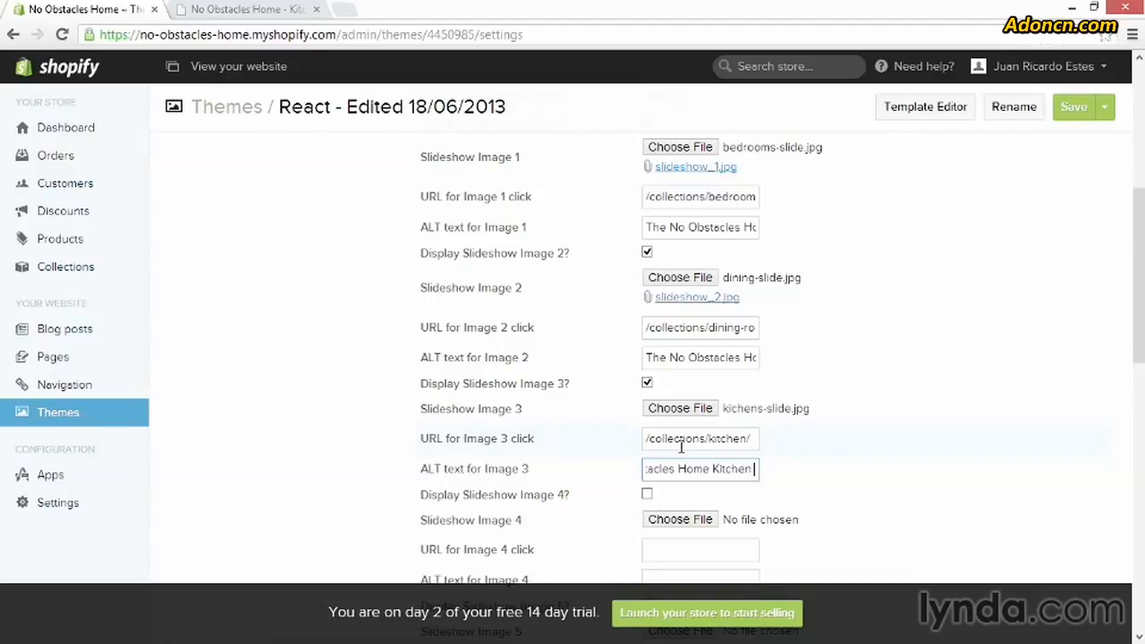
{"action": "type", "text": "Collection"}
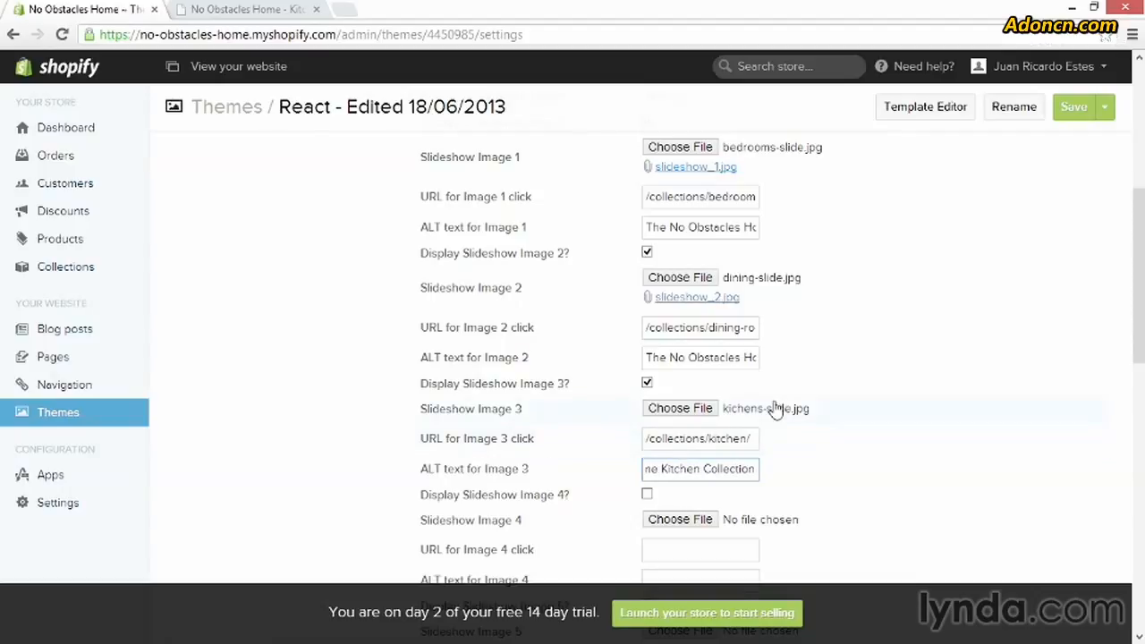
Enable the display of Slideshow Image 4 and choose the living-slide file for it
{"action": "scroll", "coordinate": [777, 409], "scroll_direction": "down", "scroll_amount": 2}
{"action": "left_click", "coordinate": [647, 328]}
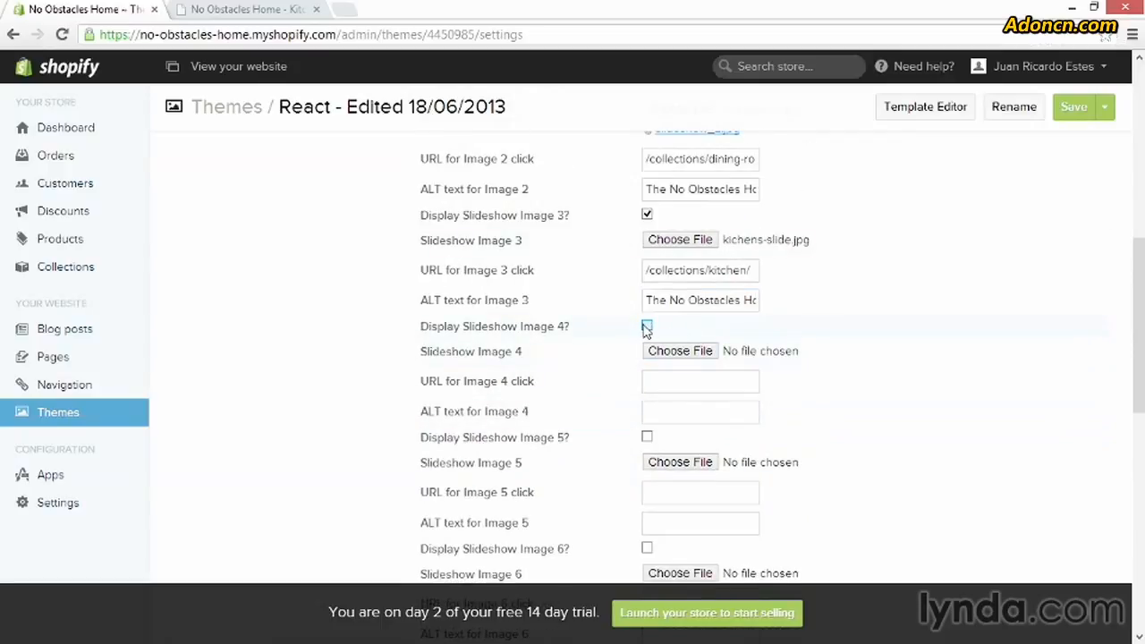
{"action": "left_click", "coordinate": [646, 327]}
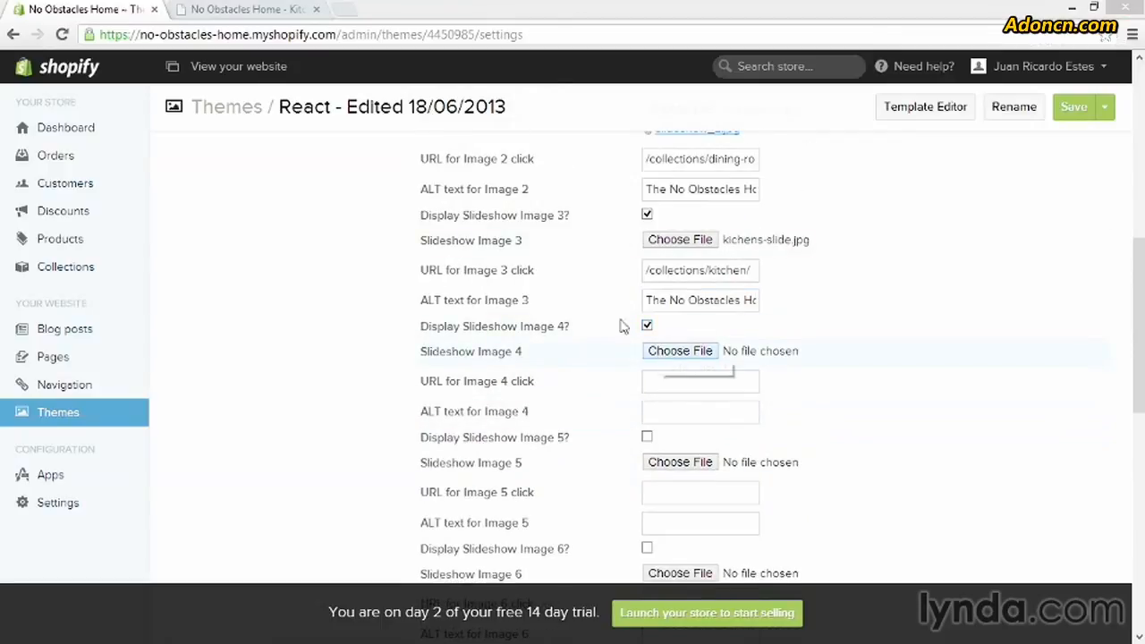
{"action": "left_click", "coordinate": [504, 112]}
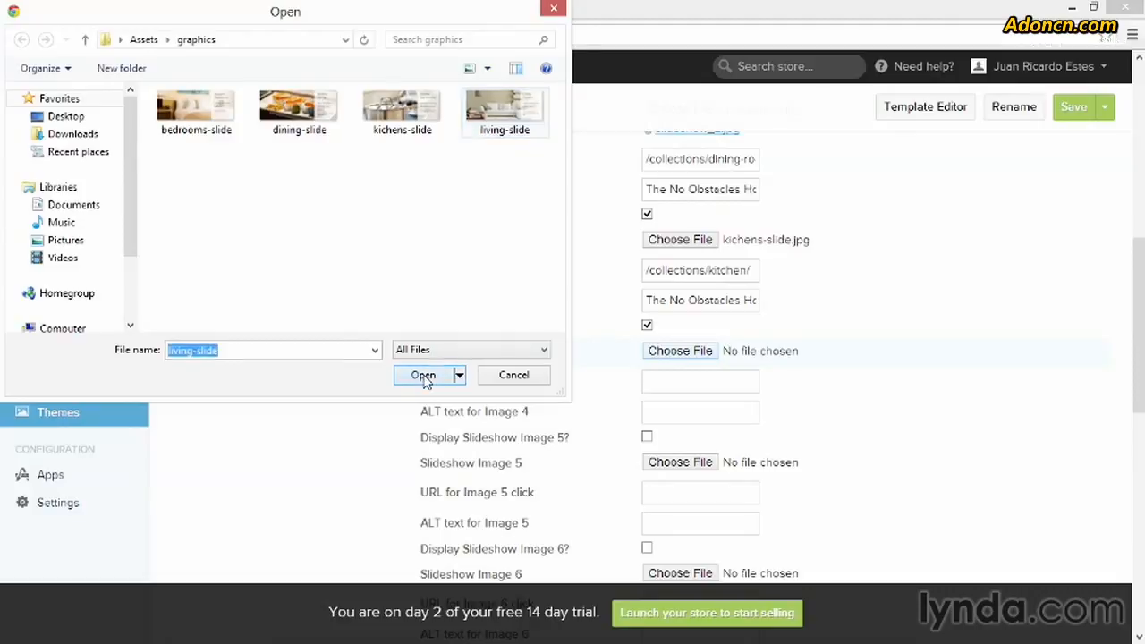
{"action": "left_click", "coordinate": [425, 375]}
Set the URL for Image 4 click to /collections/living-room
{"action": "left_click", "coordinate": [671, 381]}
{"action": "type", "text": "/"}
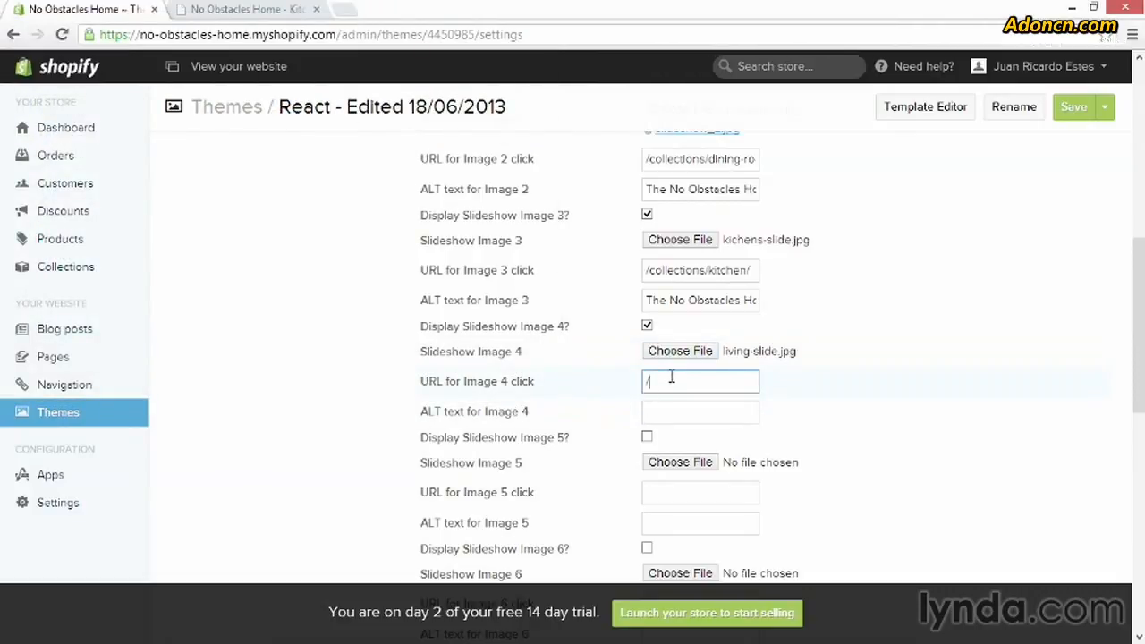
{"action": "type", "text": "collections"}
{"action": "type", "text": "/living-room"}
{"action": "key", "text": "BackSpace"}
Set the ALT text for Image 4 to "The No Obstacles Home Living Room Collection"
{"action": "left_click", "coordinate": [671, 411]}
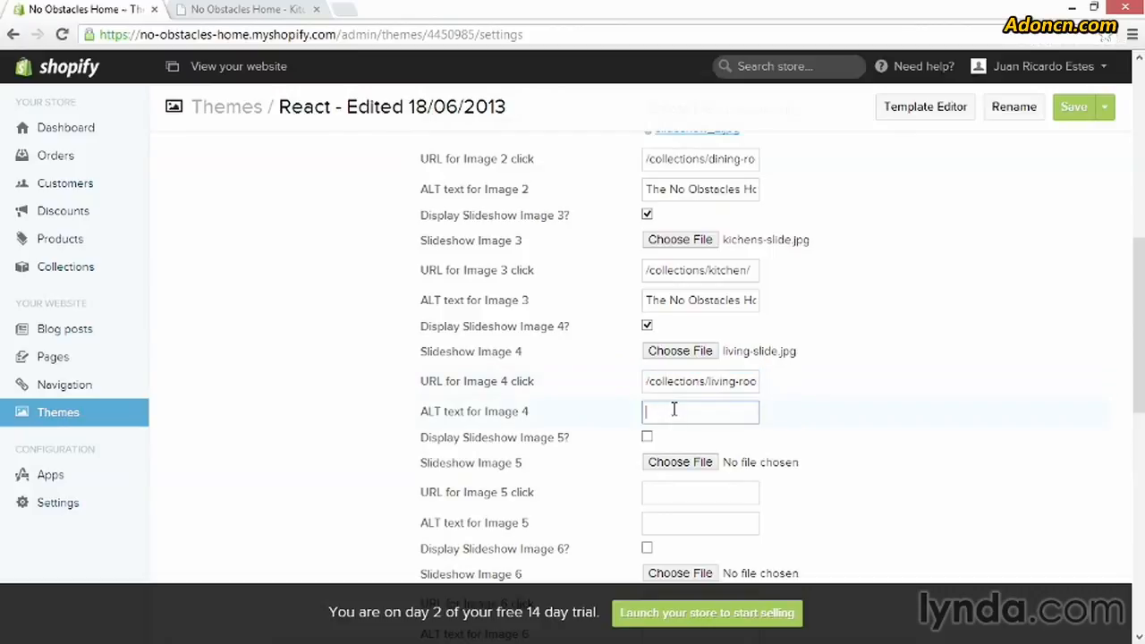
{"action": "type", "text": "The No Ob"}
{"action": "type", "text": "stac"}
{"action": "type", "text": "les Home Lin"}
{"action": "type", "text": "ing Room C"}
{"action": "type", "text": "ollection"}
Review the remaining slideshow image settings and save the theme settings
{"action": "scroll", "coordinate": [903, 352], "scroll_direction": "down", "scroll_amount": 7}
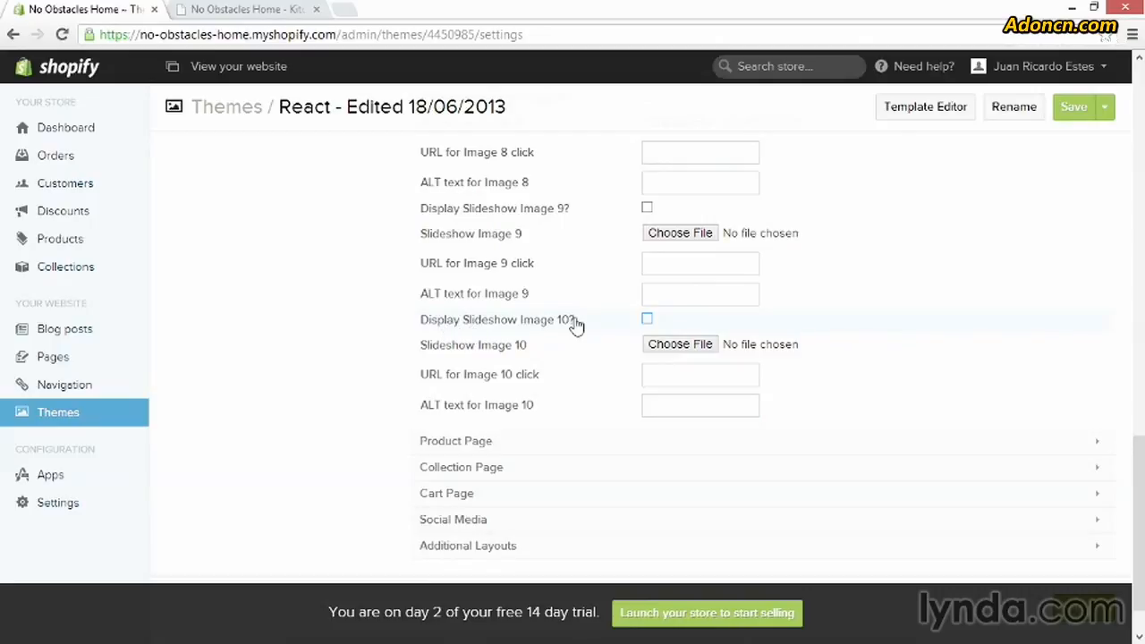
{"action": "scroll", "coordinate": [903, 344], "scroll_direction": "up", "scroll_amount": 3}
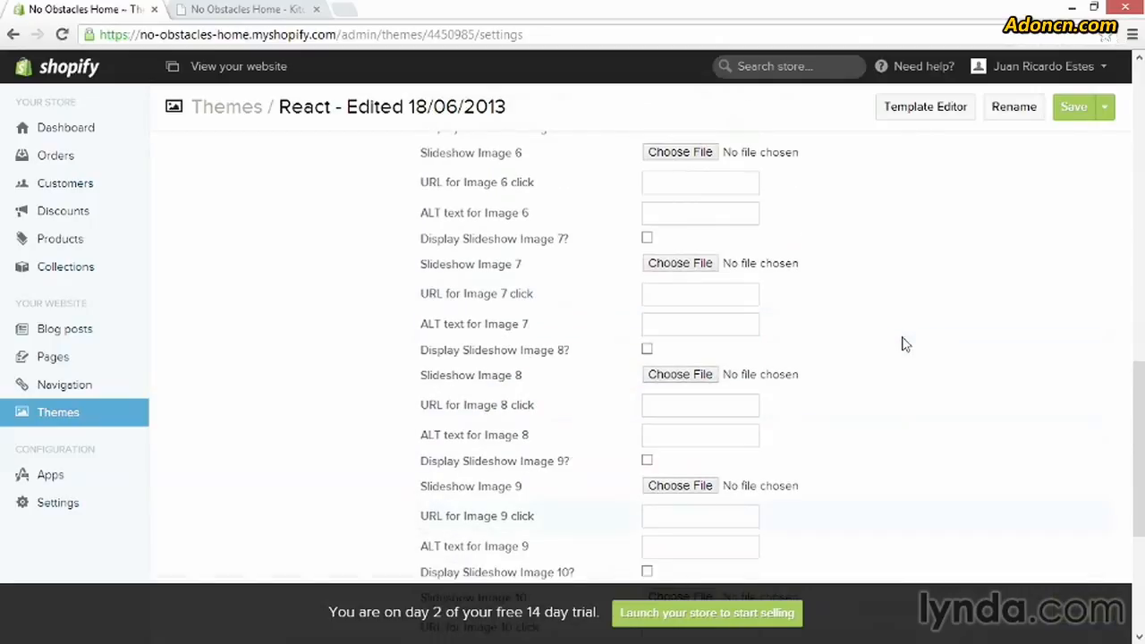
{"action": "scroll", "coordinate": [904, 344], "scroll_direction": "up", "scroll_amount": 5}
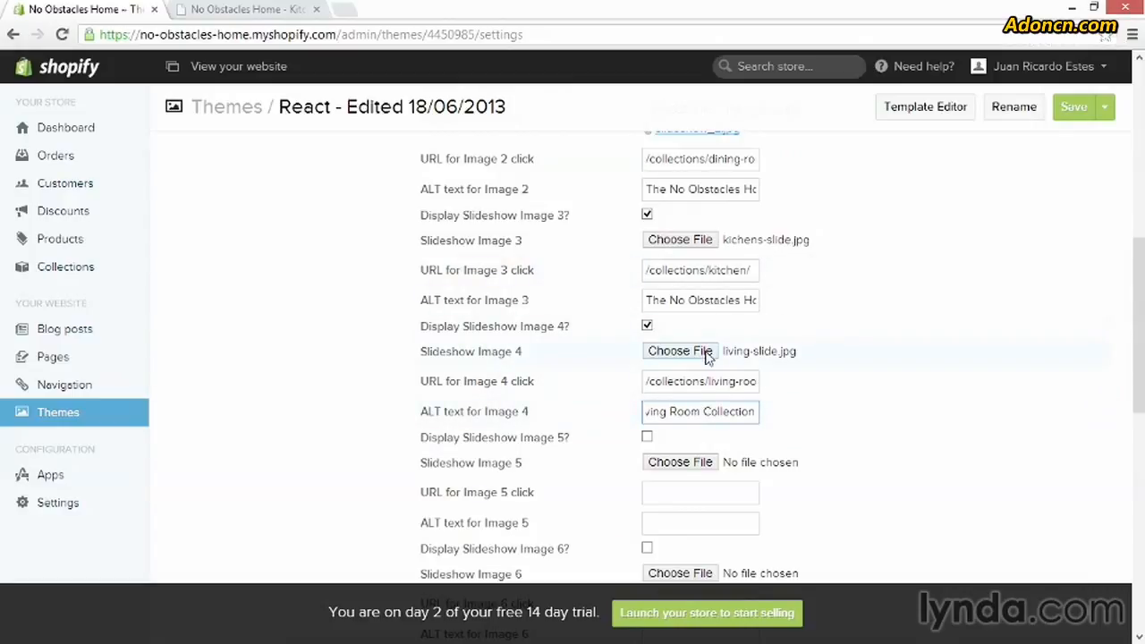
{"action": "left_click", "coordinate": [1074, 107]}
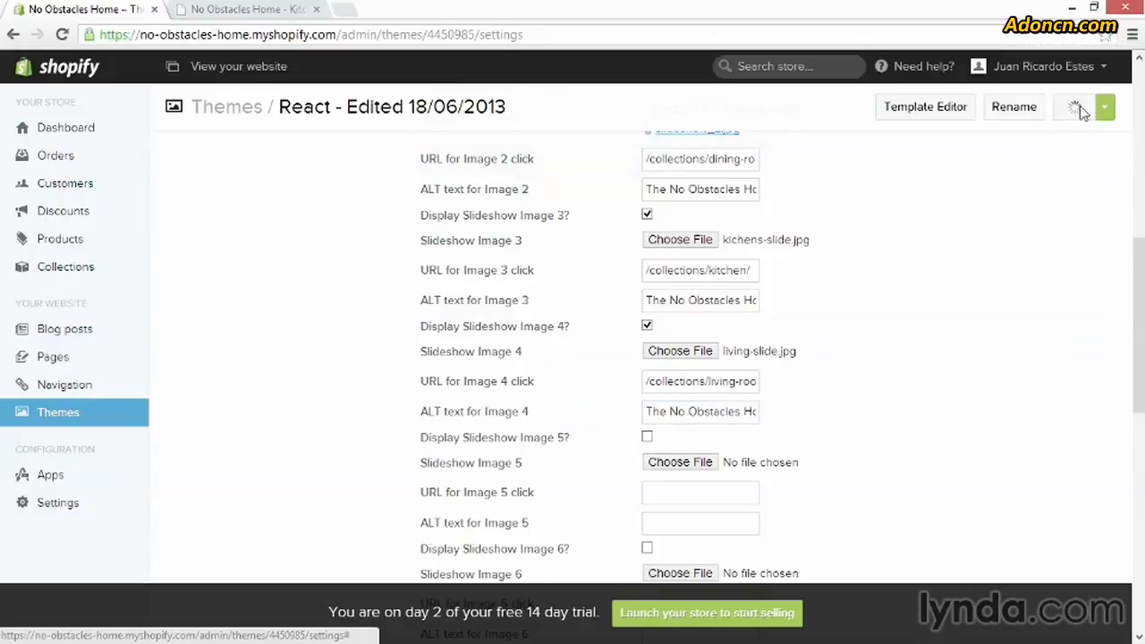
Switch to the live storefront, load its homepage and step through the slideshow to the Living Rooms slide
{"action": "left_click", "coordinate": [206, 9]}
{"action": "left_click", "coordinate": [188, 197]}
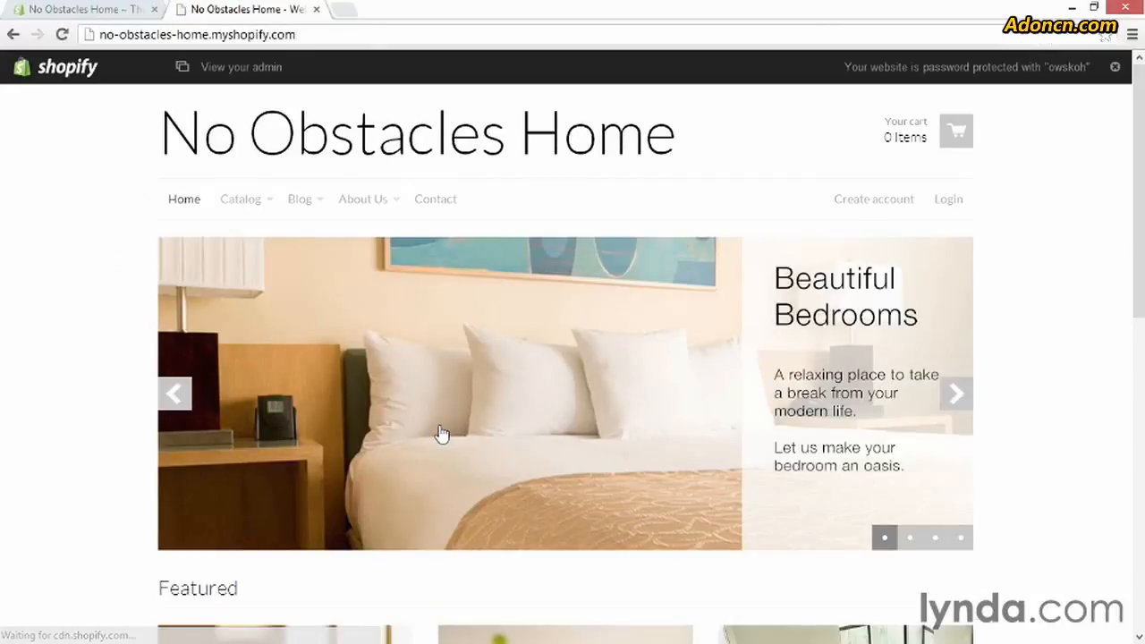
{"action": "left_click", "coordinate": [957, 396]}
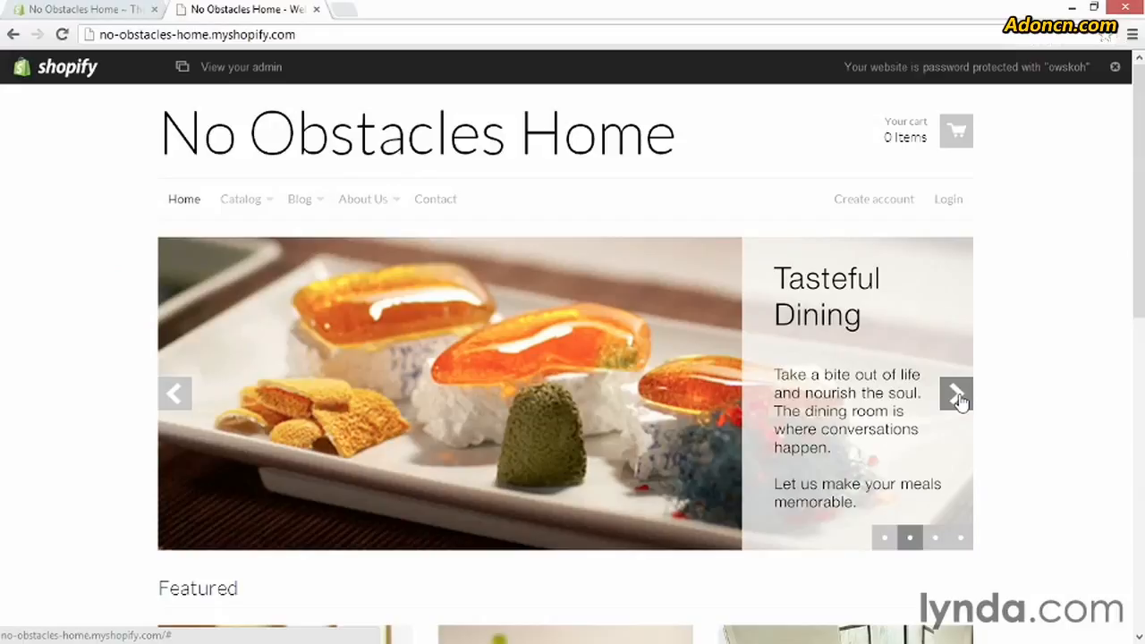
{"action": "left_click", "coordinate": [958, 398]}
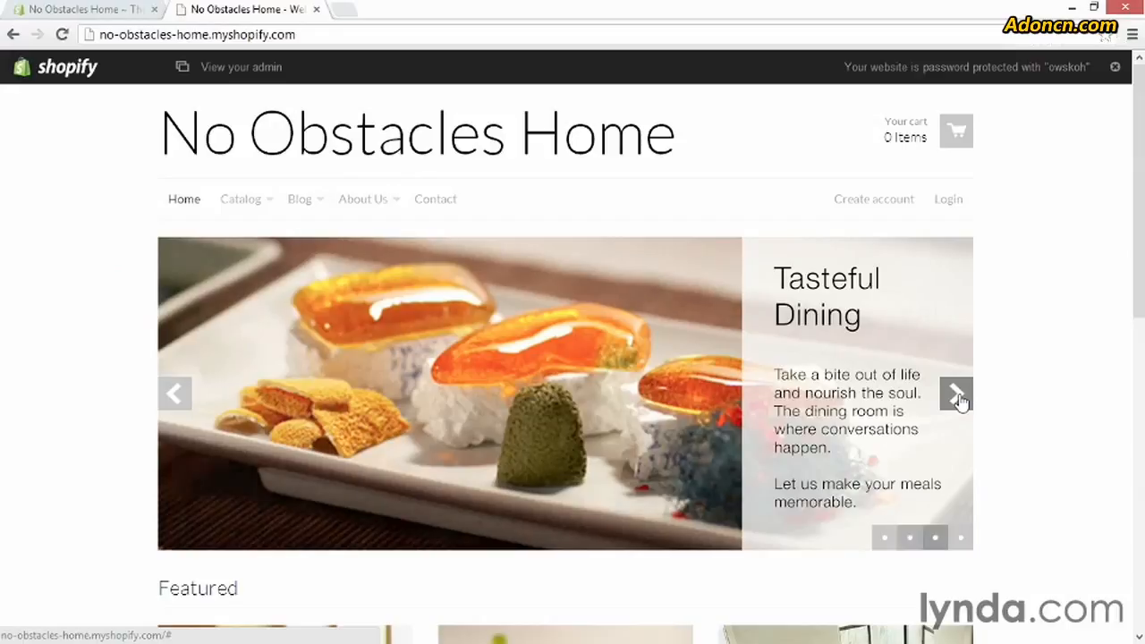
{"action": "left_click", "coordinate": [959, 399]}
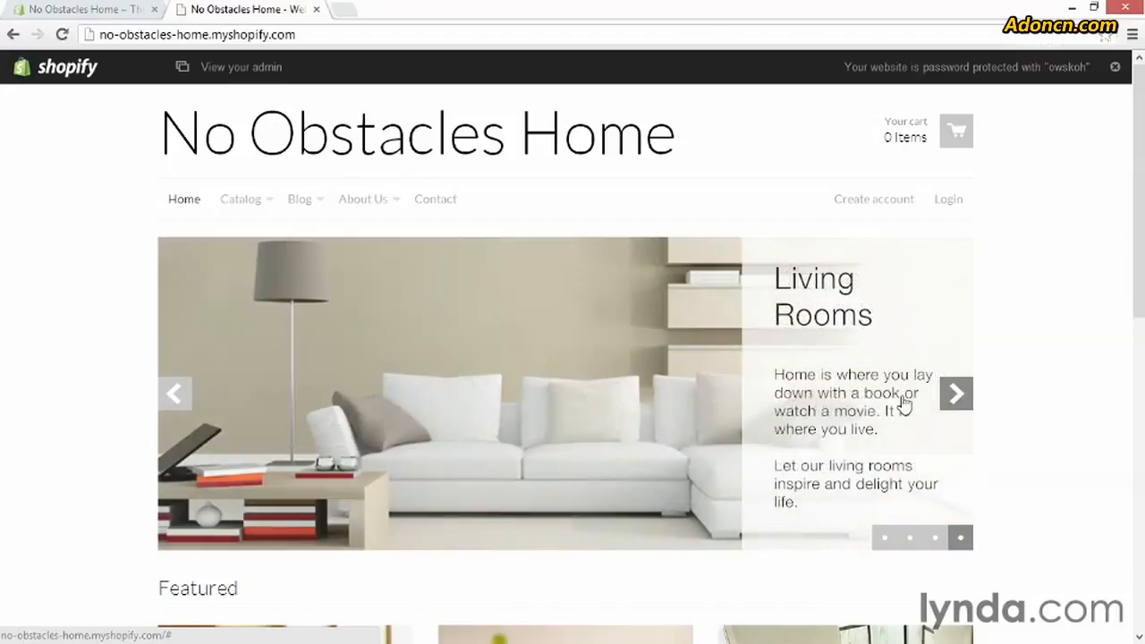
Follow the Living Rooms slide's link, look over the products in the collection, and return to the store's homepage
{"action": "left_click", "coordinate": [557, 354]}
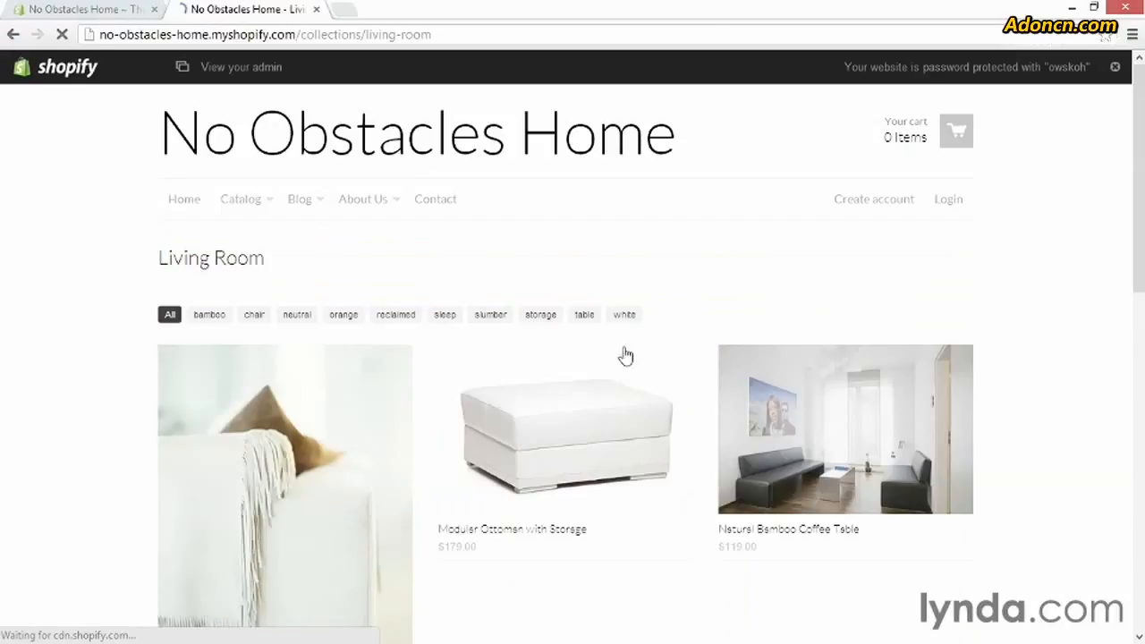
{"action": "scroll", "coordinate": [1033, 356], "scroll_direction": "down", "scroll_amount": 2}
{"action": "scroll", "coordinate": [1029, 358], "scroll_direction": "down", "scroll_amount": 3}
{"action": "scroll", "coordinate": [1029, 358], "scroll_direction": "up", "scroll_amount": 5}
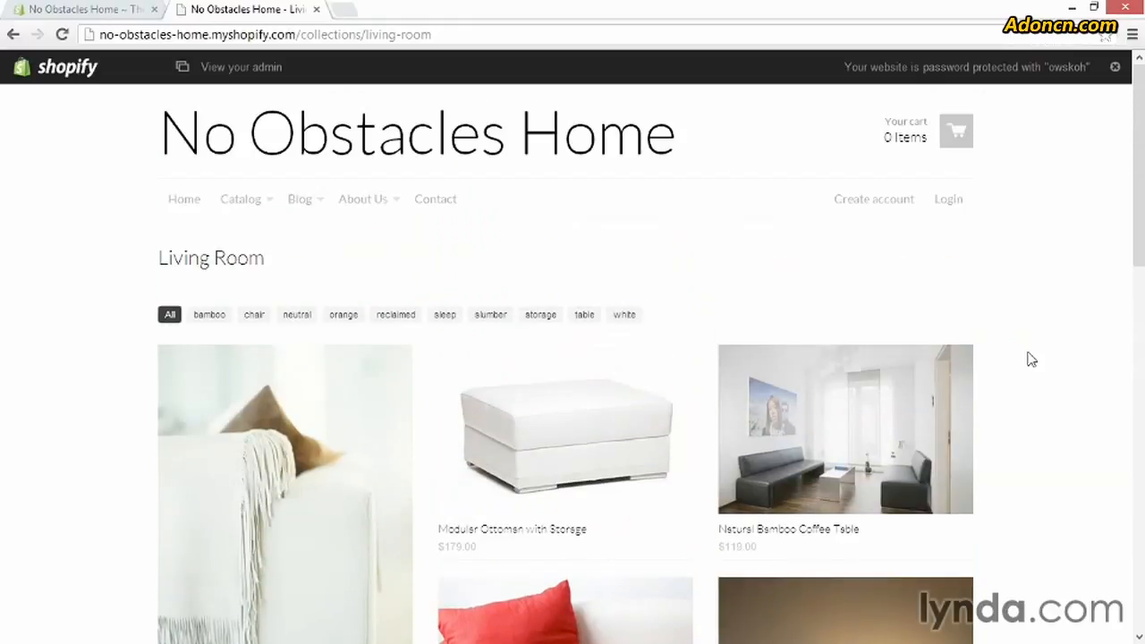
{"action": "left_click", "coordinate": [307, 159]}
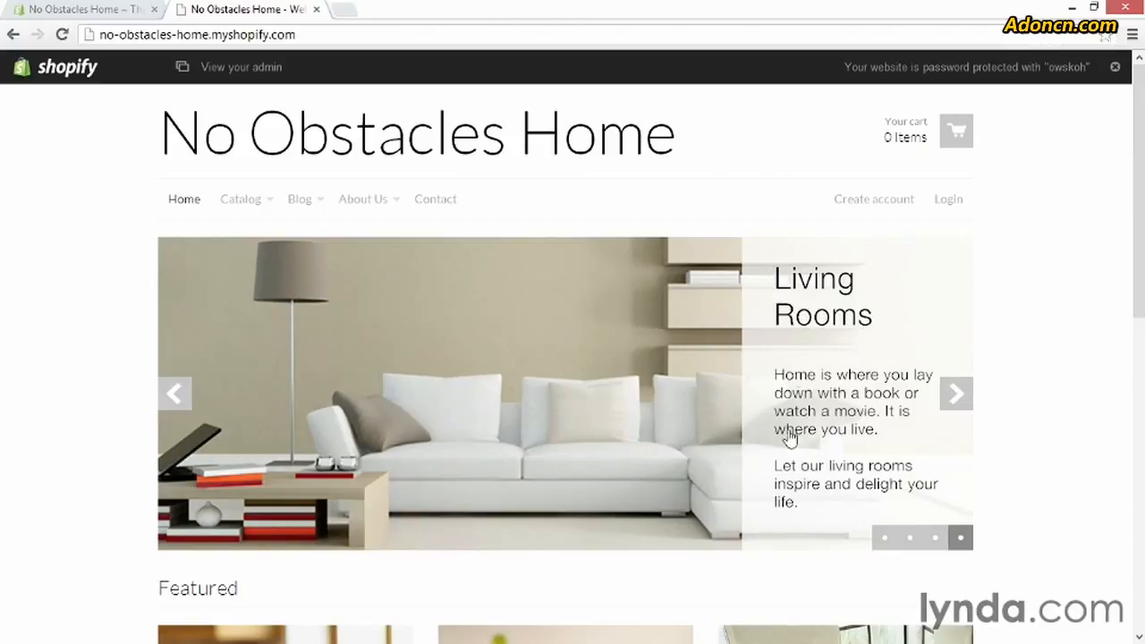
{"action": "scroll", "coordinate": [742, 432], "scroll_direction": "down", "scroll_amount": 1}
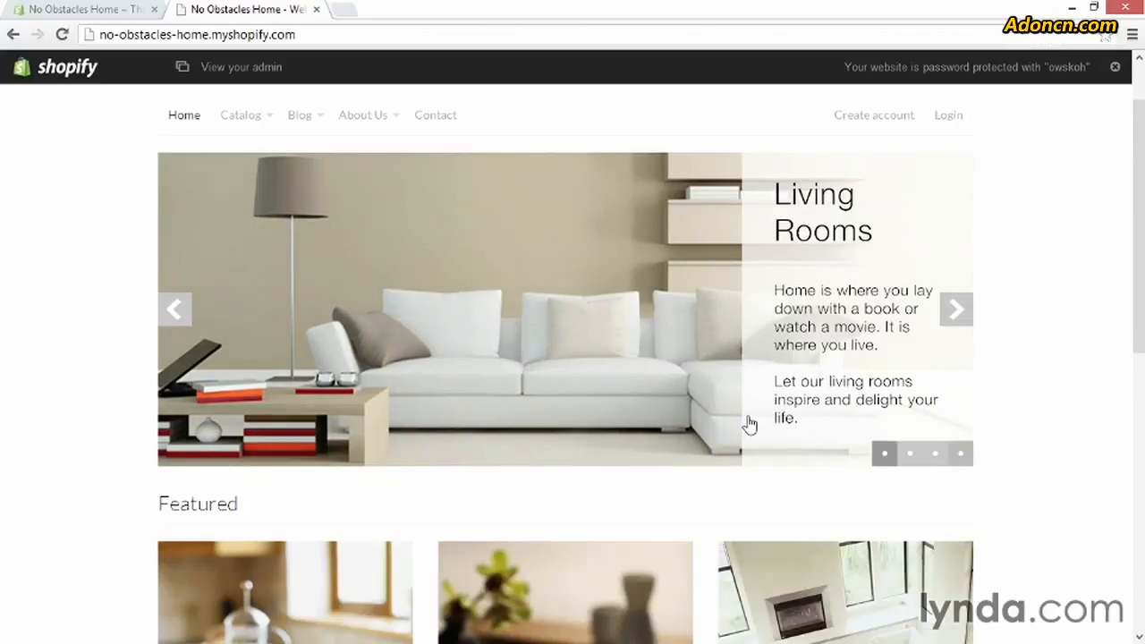